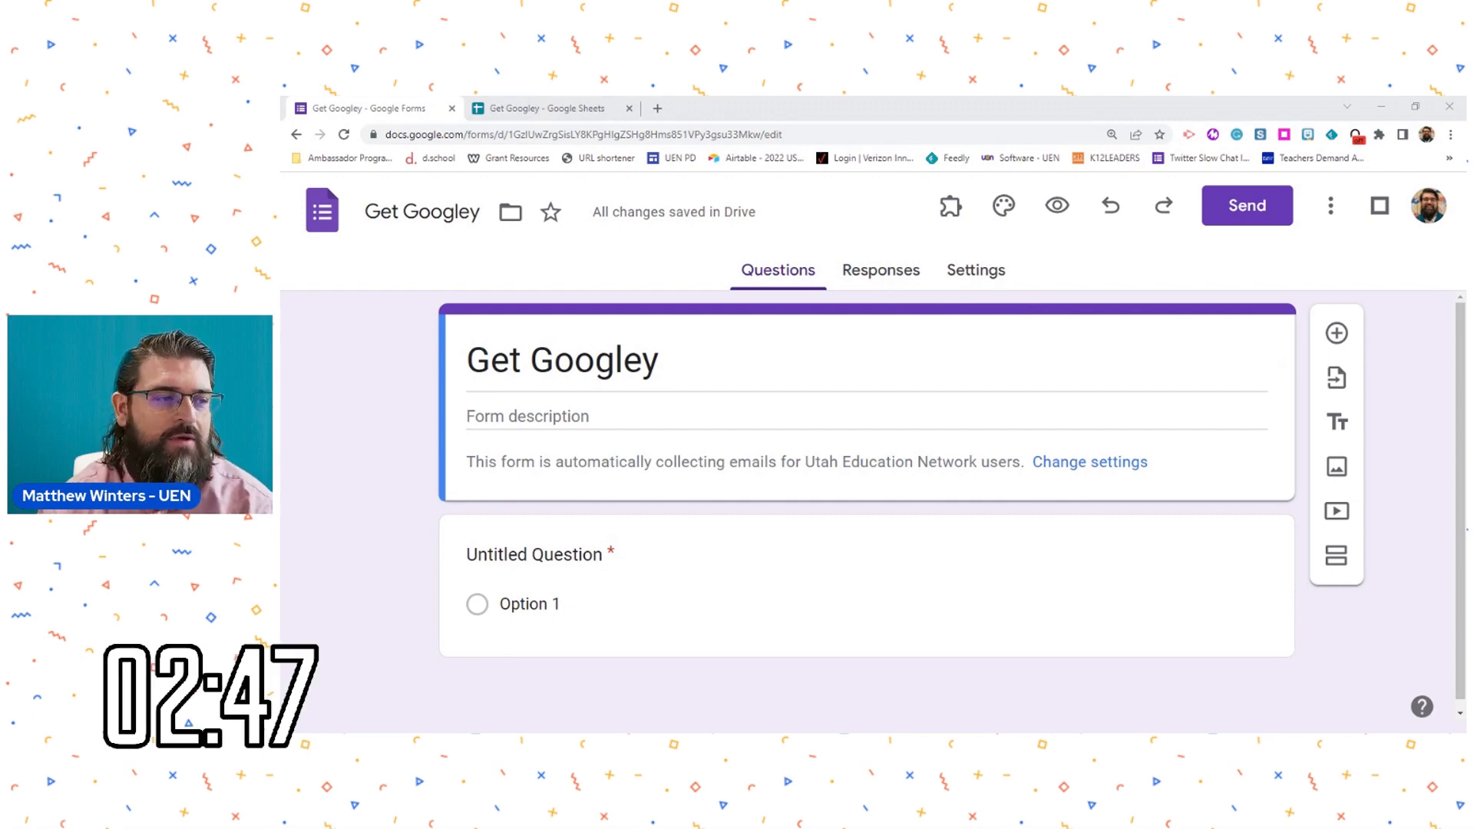
Step: Link the form's responses to the existing Get Googley spreadsheet
{"action": "left_click", "coordinate": [880, 269]}
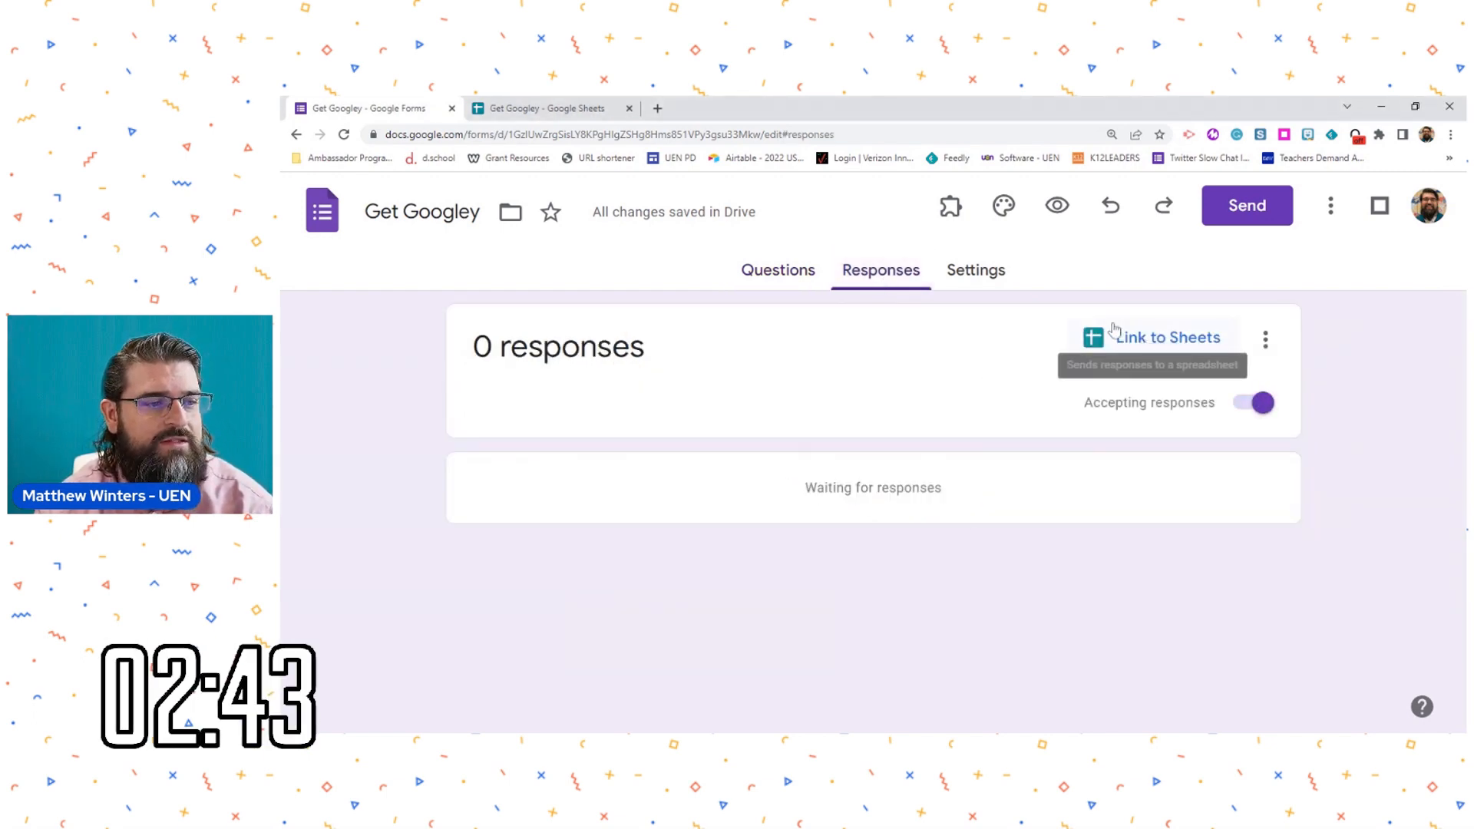
{"action": "left_click", "coordinate": [1143, 339]}
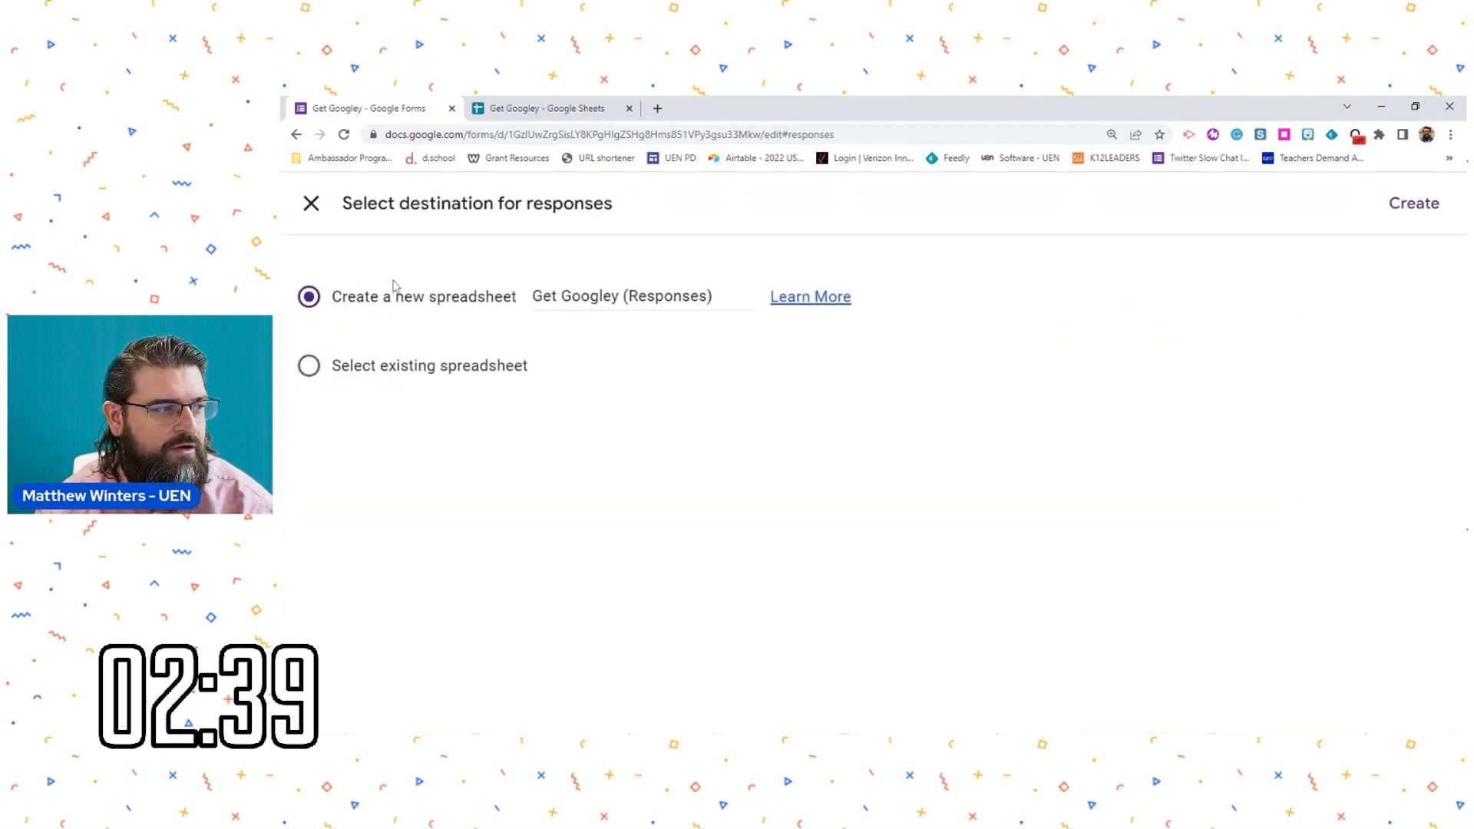
{"action": "left_click", "coordinate": [380, 370]}
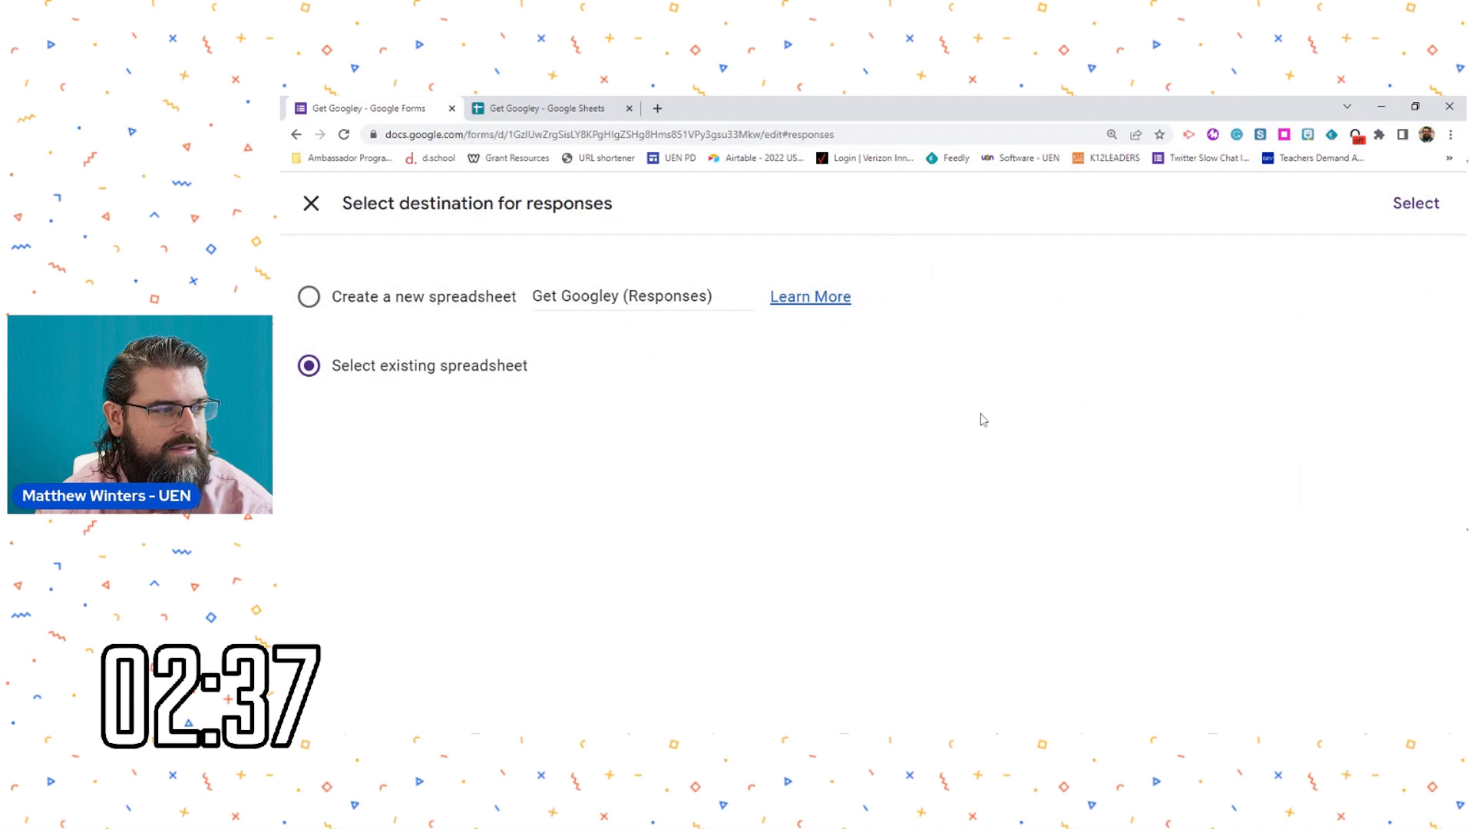
{"action": "left_click", "coordinate": [1414, 203]}
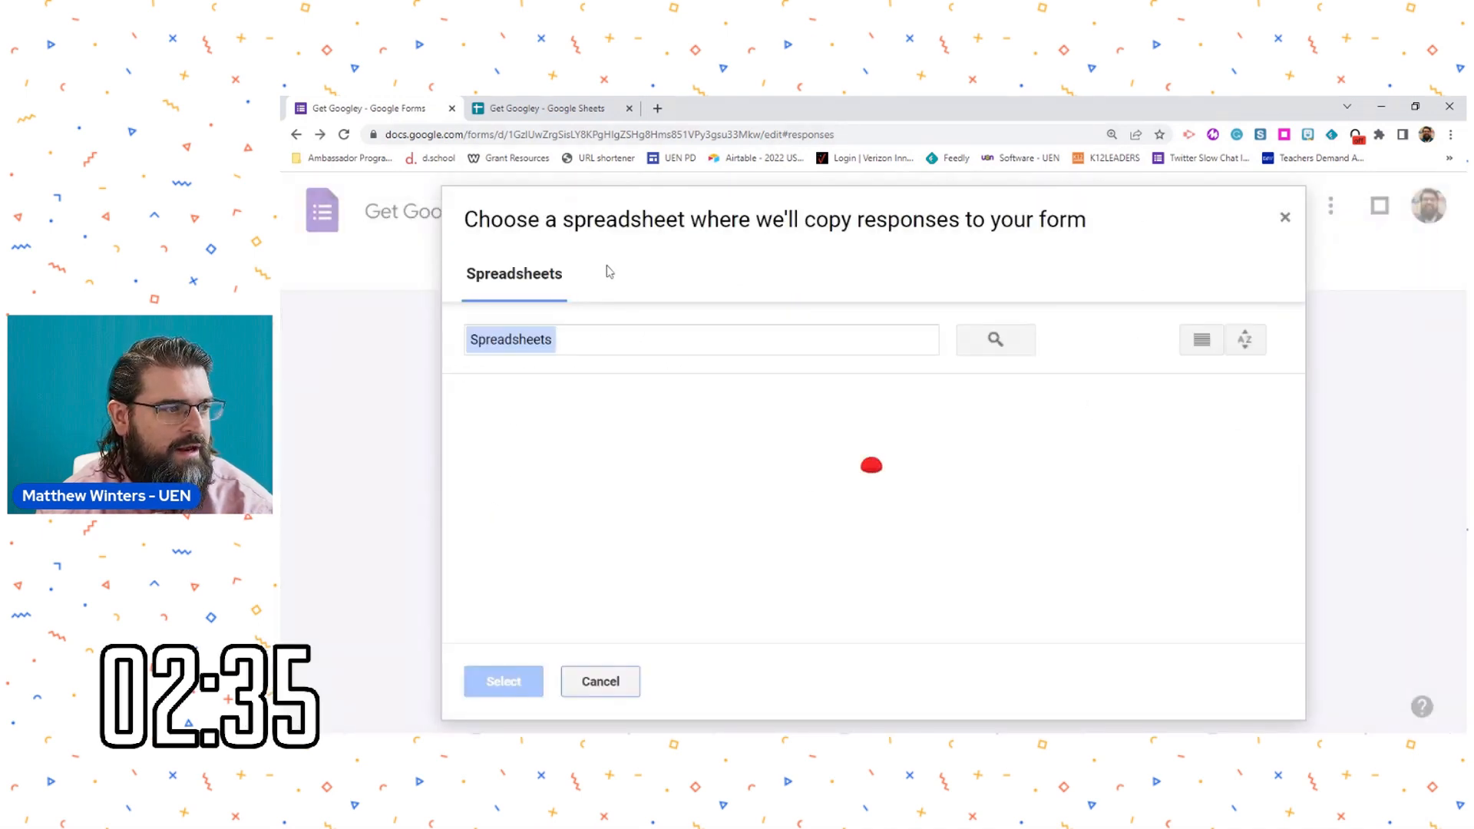
{"action": "left_click", "coordinate": [571, 489]}
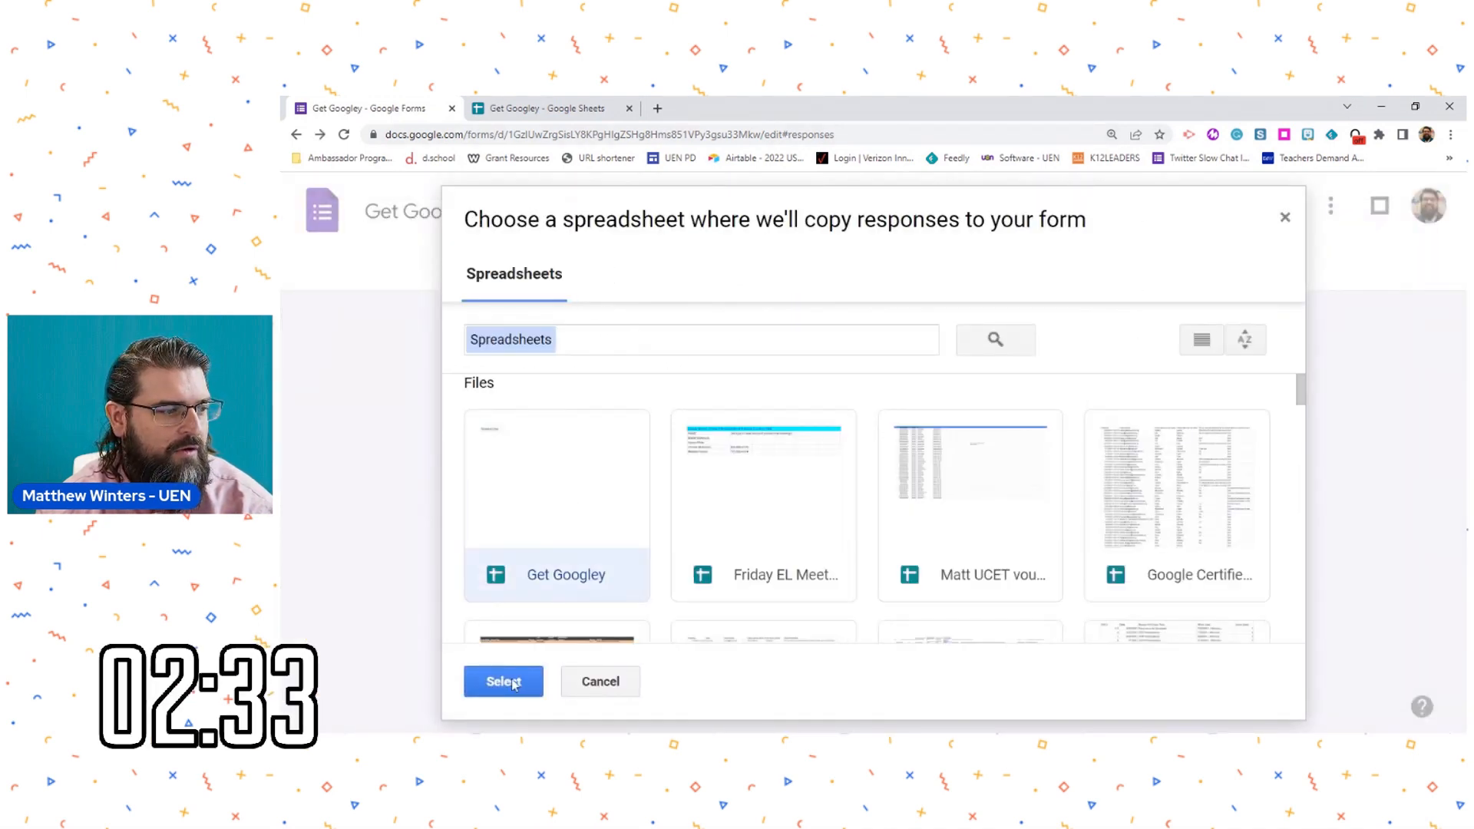
{"action": "left_click", "coordinate": [503, 680]}
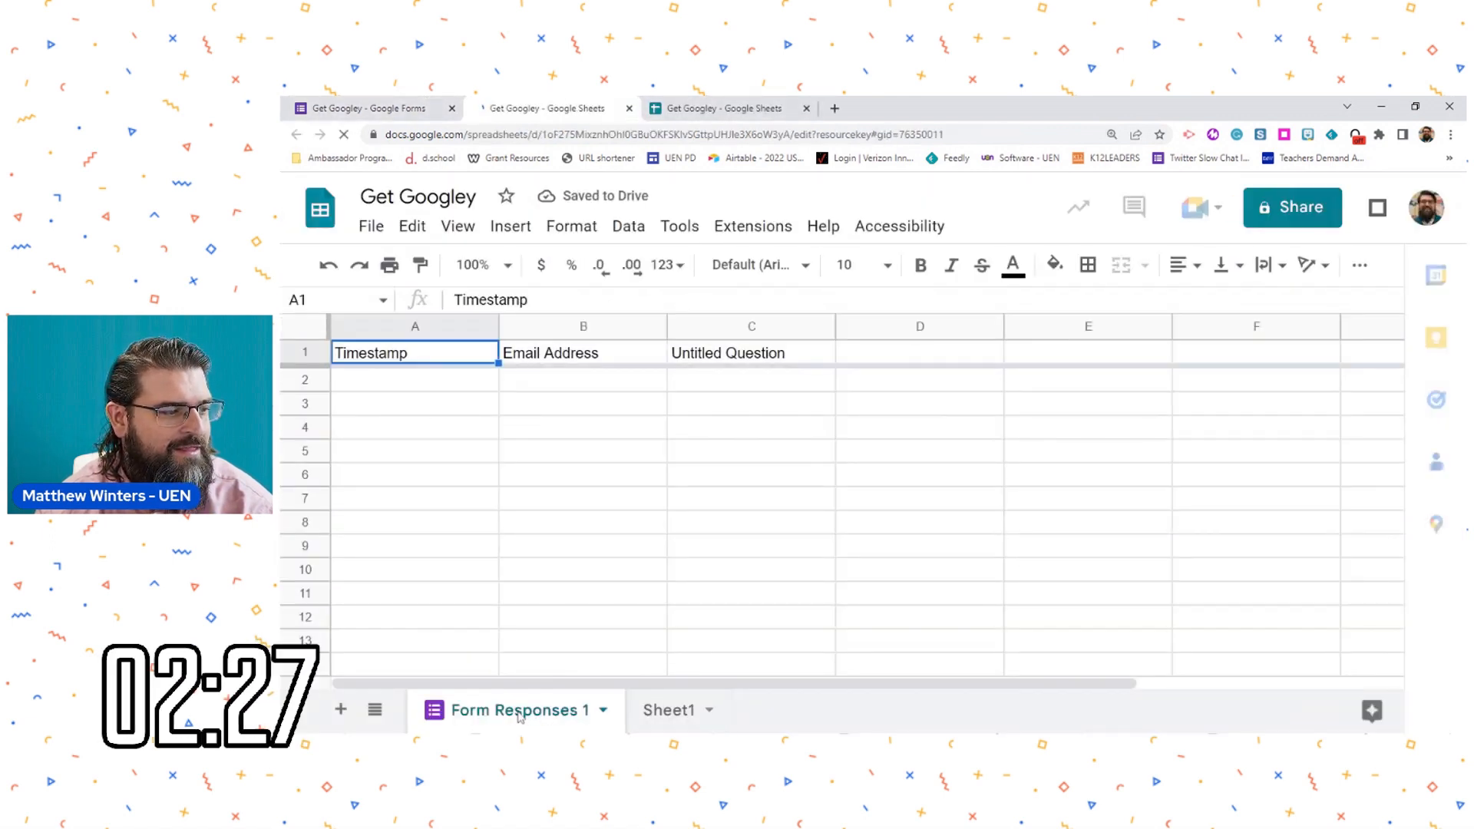
Step: Move Sheet1 ahead of the Form Responses 1 sheet
{"action": "left_click", "coordinate": [668, 714]}
{"action": "left_click_drag", "start_coordinate": [667, 719], "coordinate": [464, 718]}
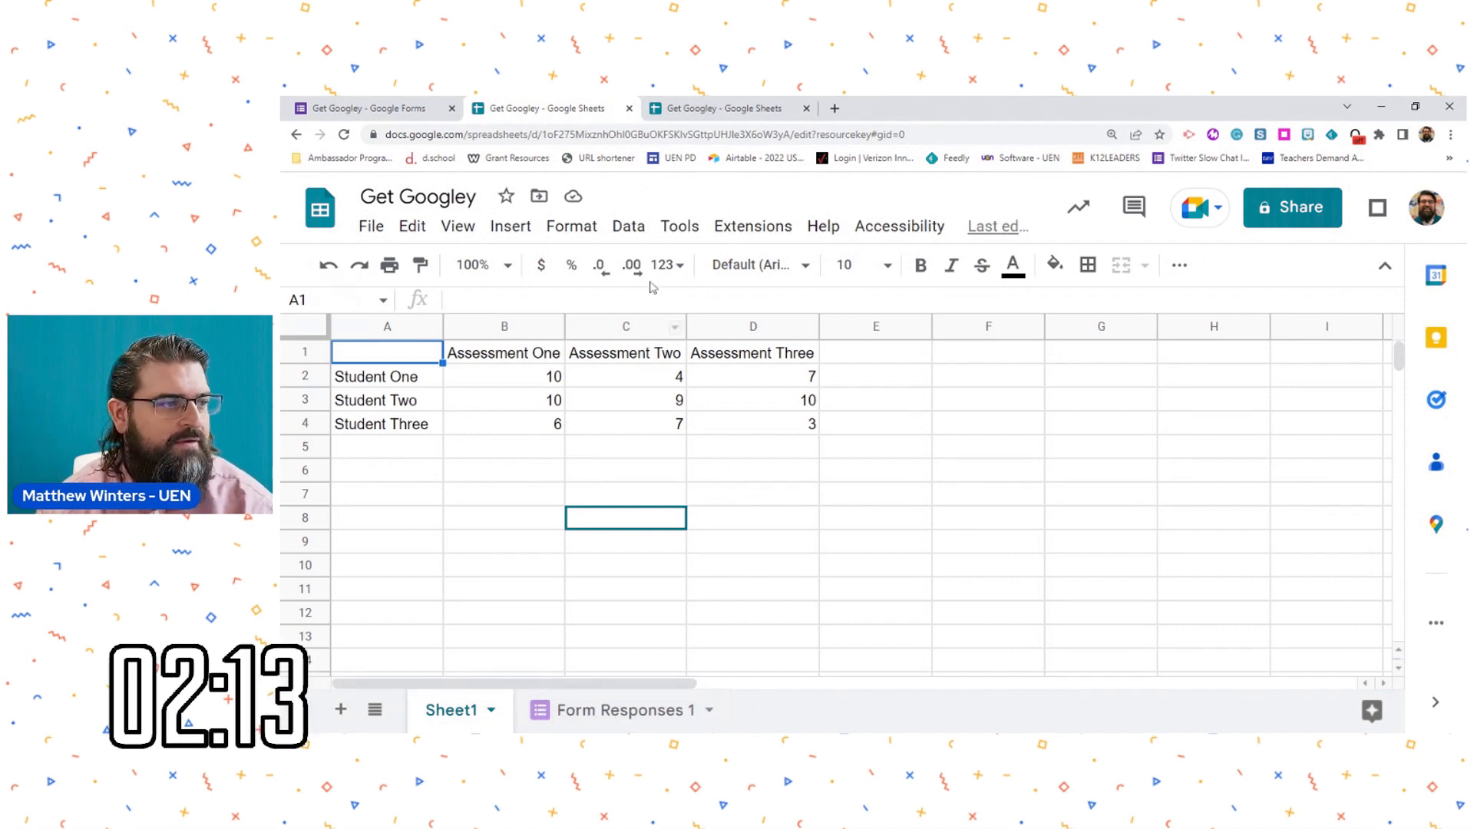
Step: Set a notification rule that sends an email right away when a user submits a form
{"action": "left_click", "coordinate": [673, 230]}
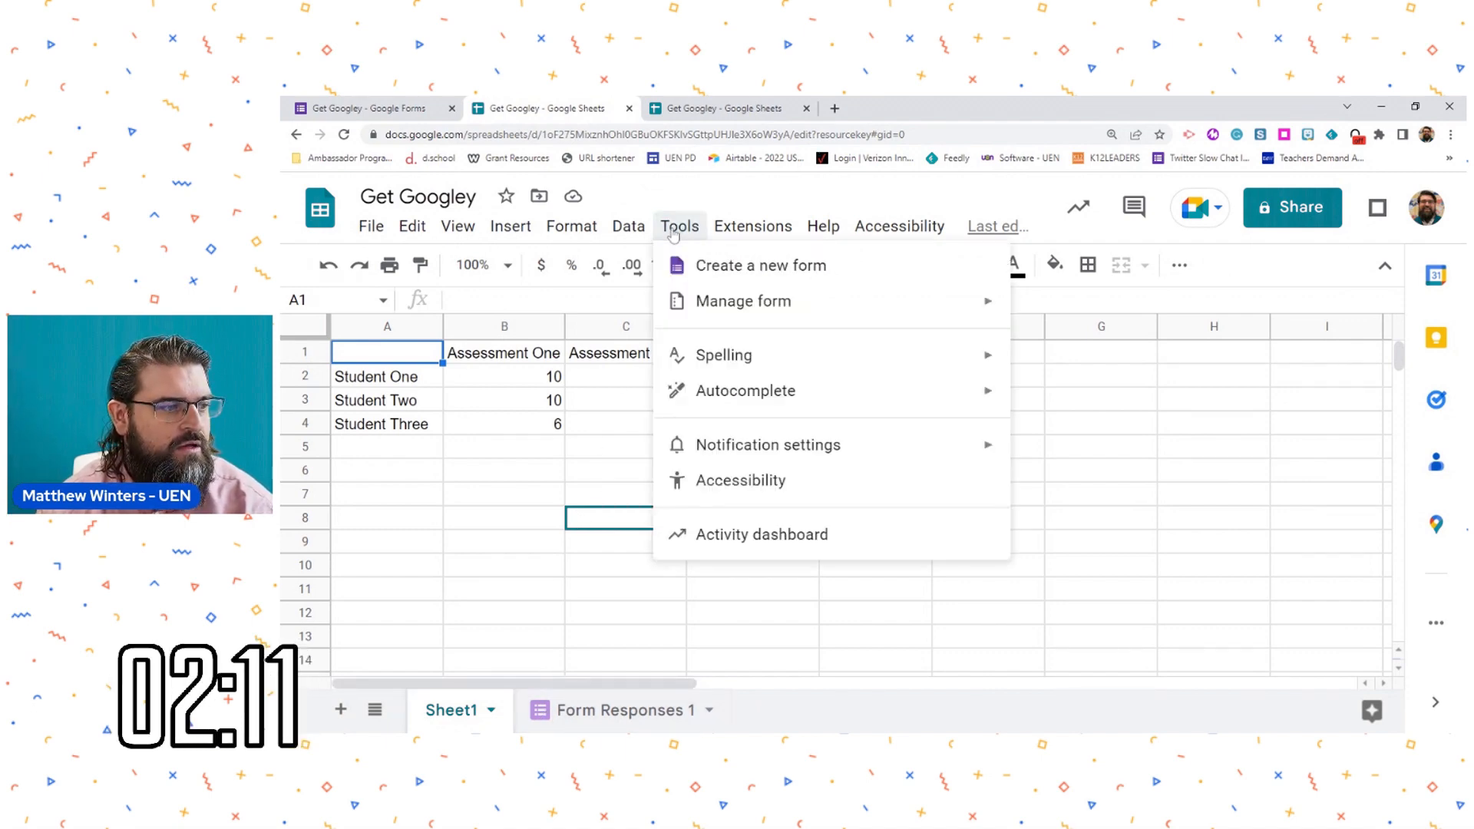
{"action": "mouse_move", "coordinate": [722, 454]}
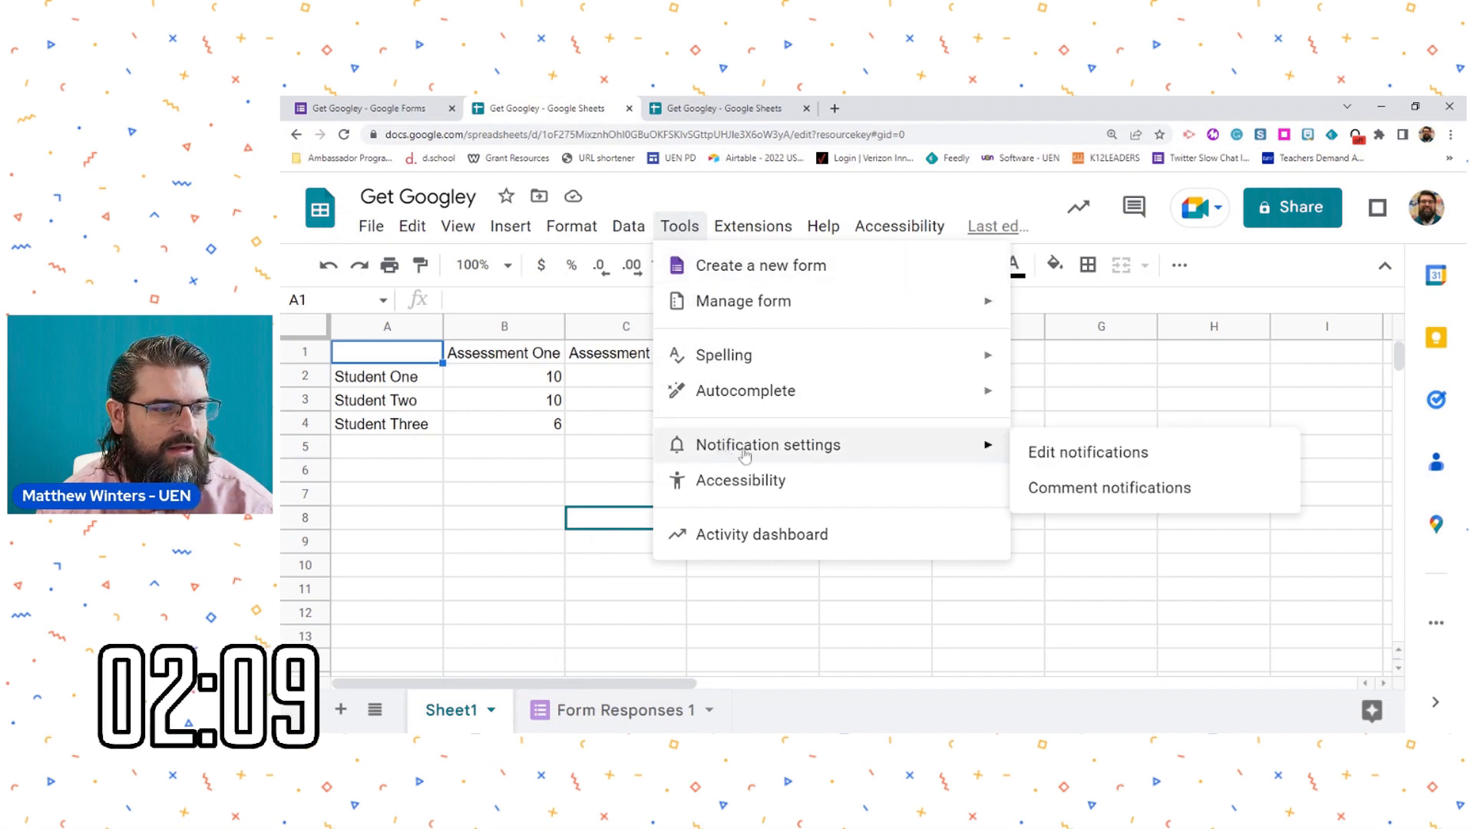
{"action": "left_click", "coordinate": [1081, 463]}
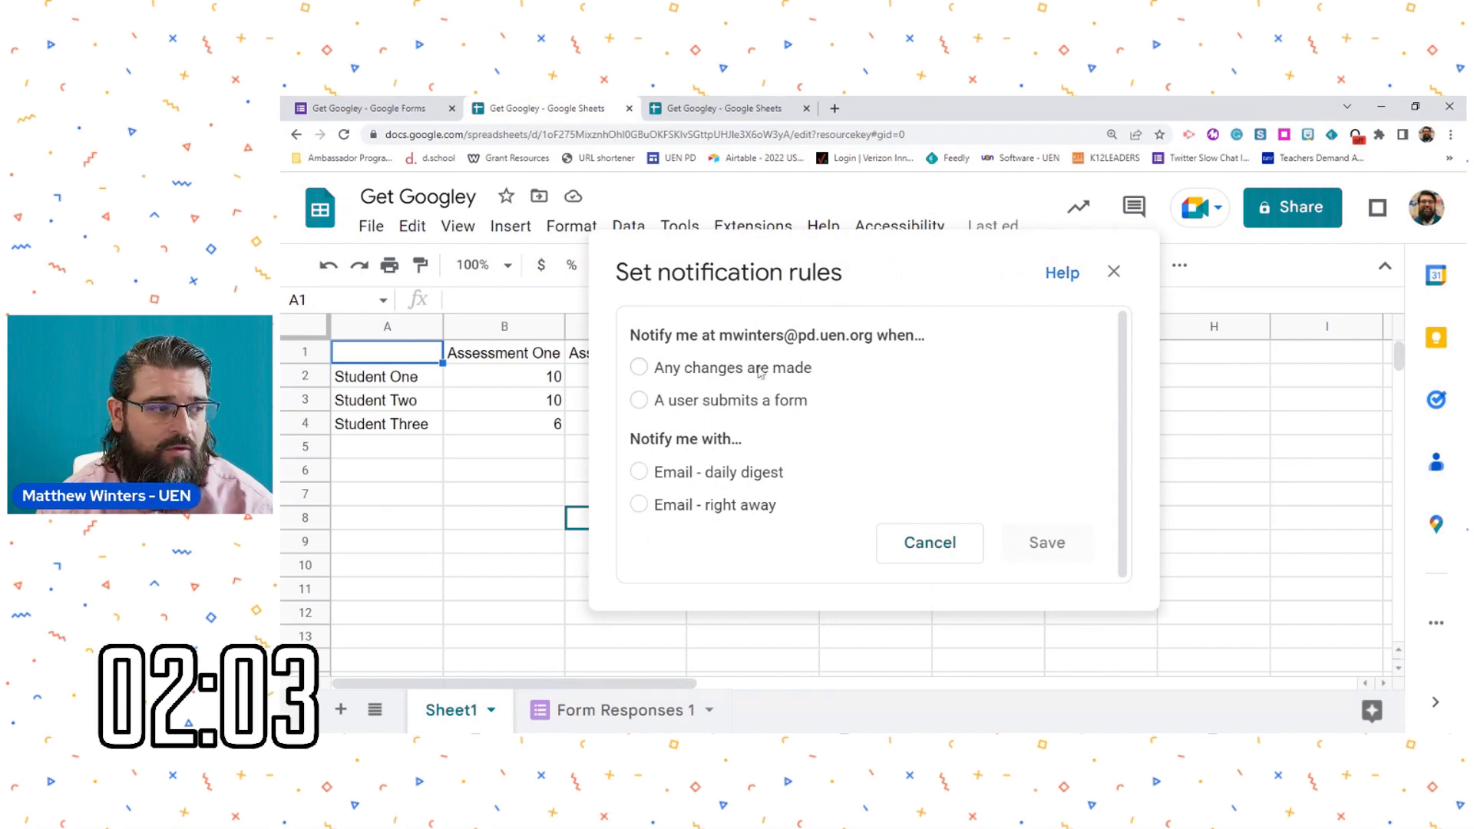
{"action": "left_click", "coordinate": [736, 401]}
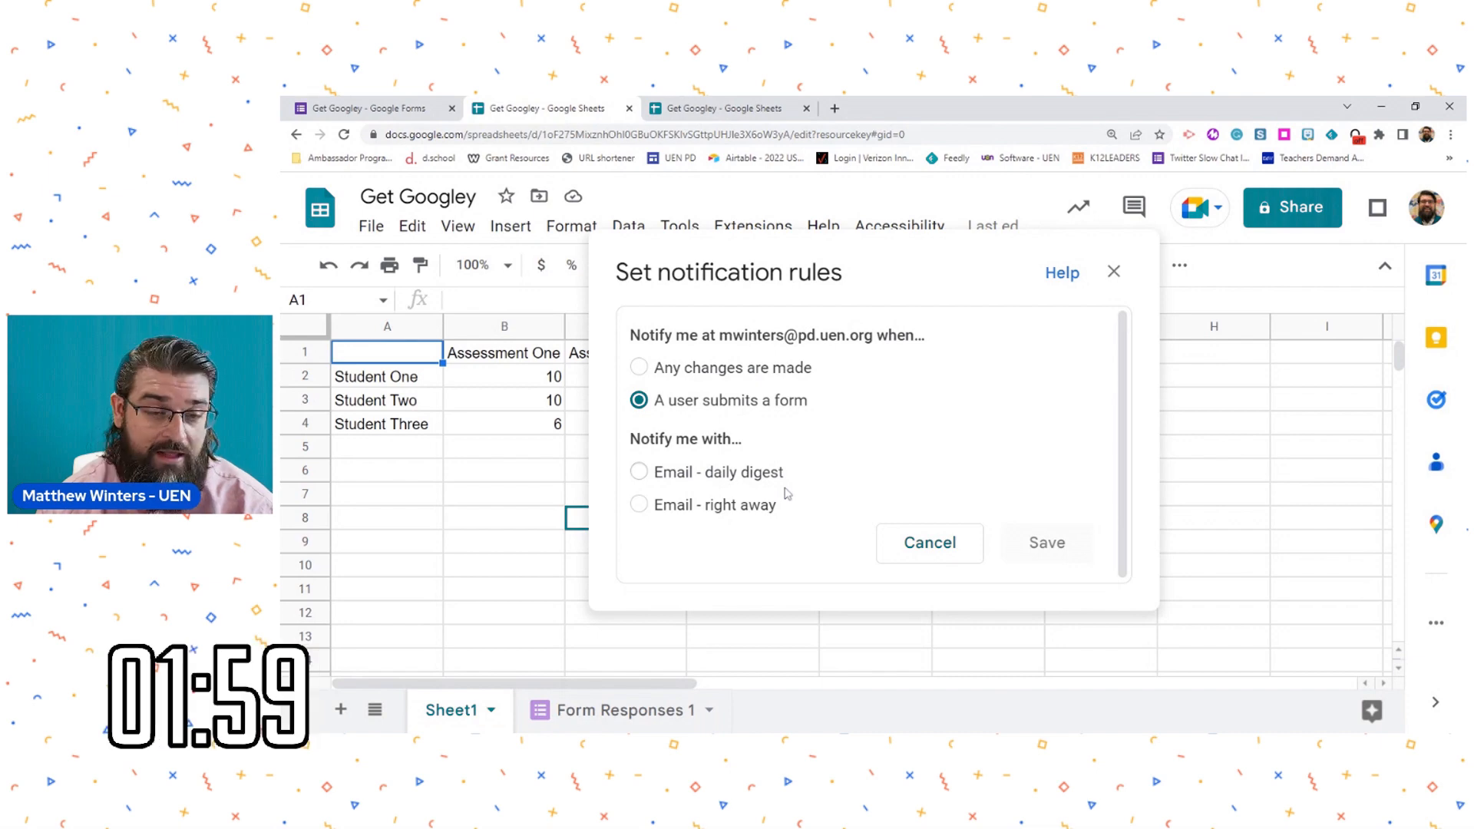
{"action": "left_click", "coordinate": [772, 506]}
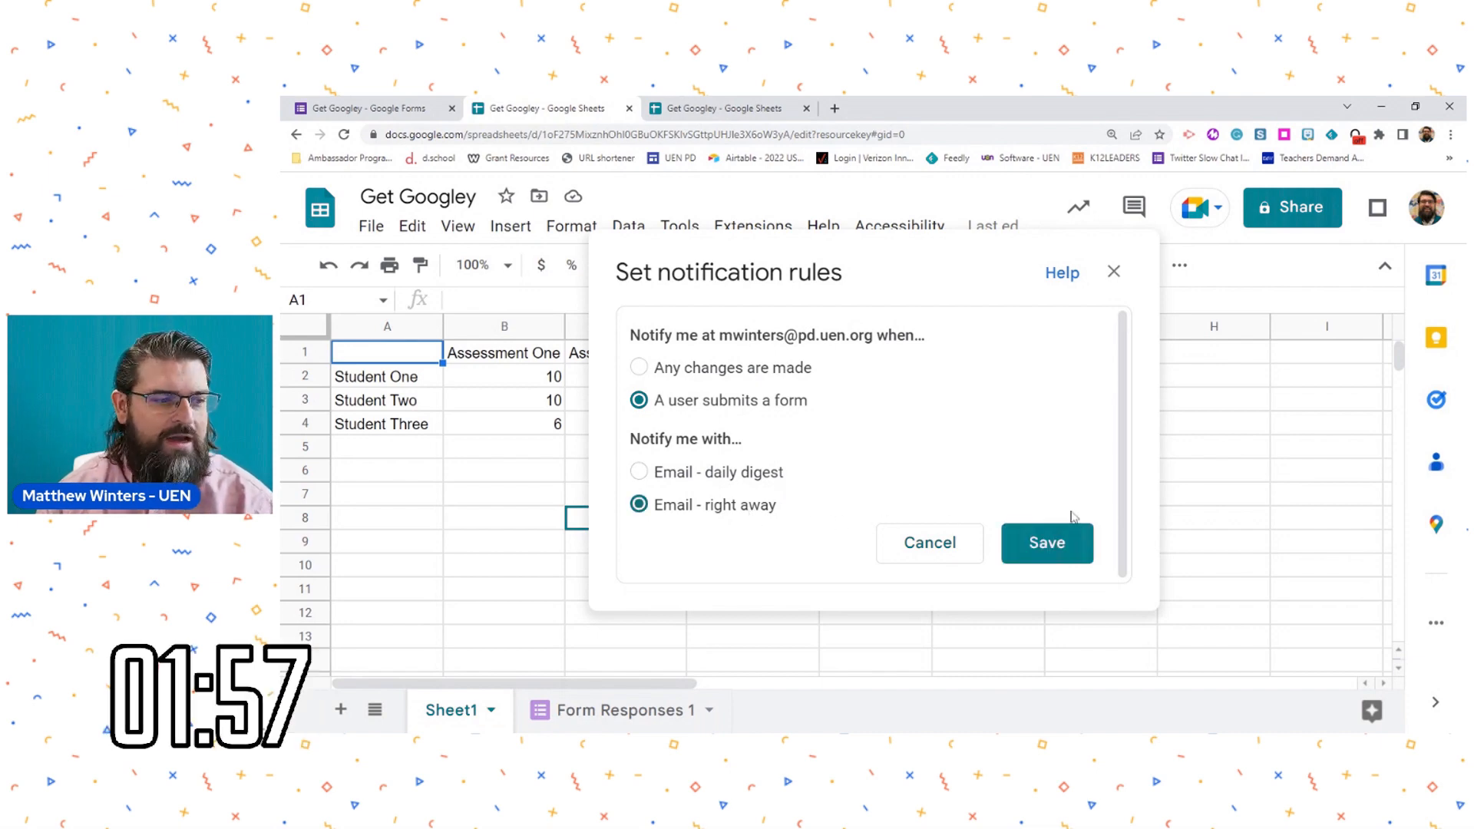
{"action": "left_click", "coordinate": [1047, 542]}
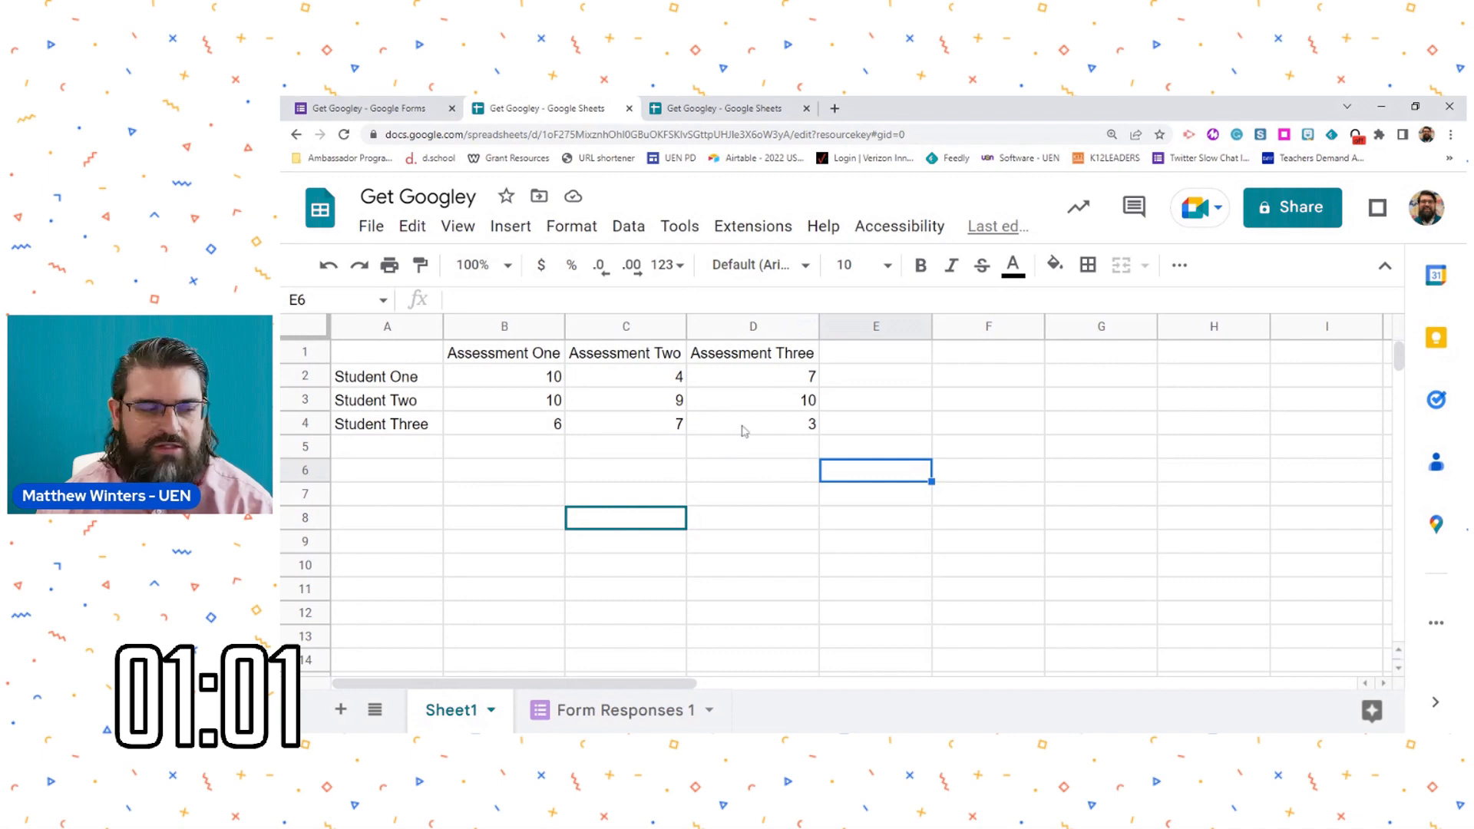
{"action": "left_click", "coordinate": [1179, 270]}
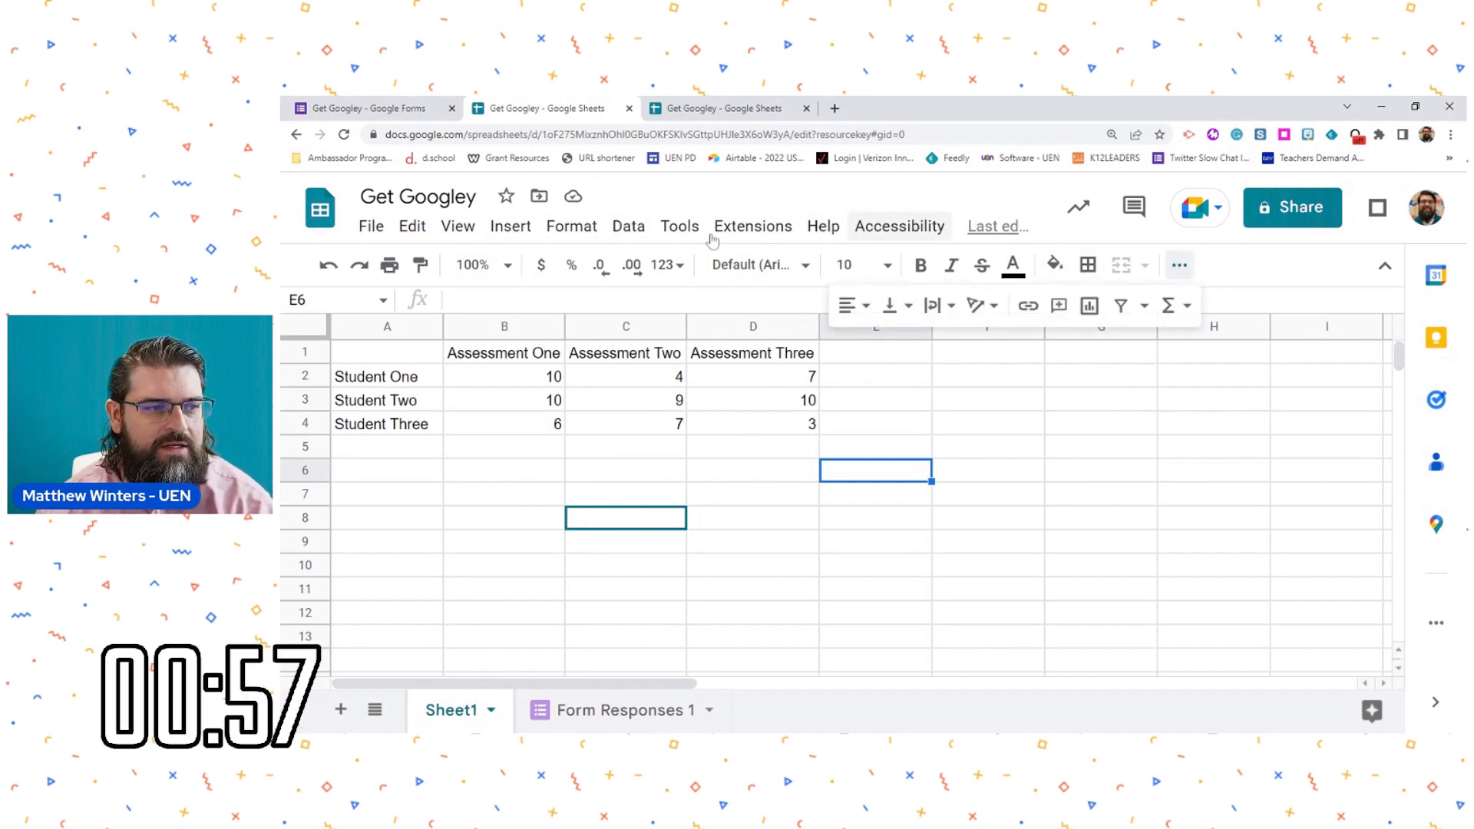
{"action": "left_click", "coordinate": [1170, 307]}
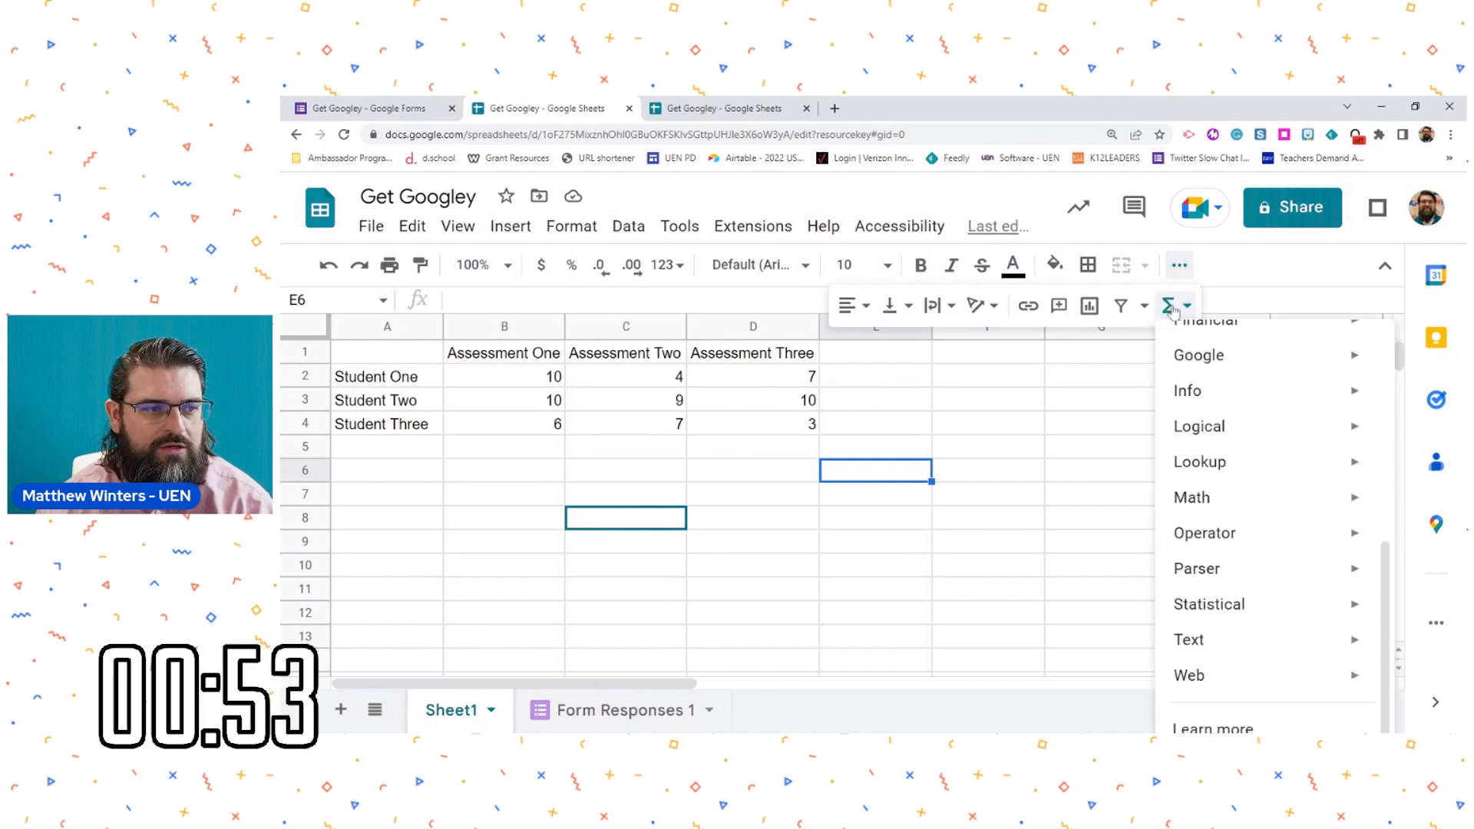
{"action": "scroll", "coordinate": [1219, 465], "scroll_direction": "up", "scroll_amount": 2}
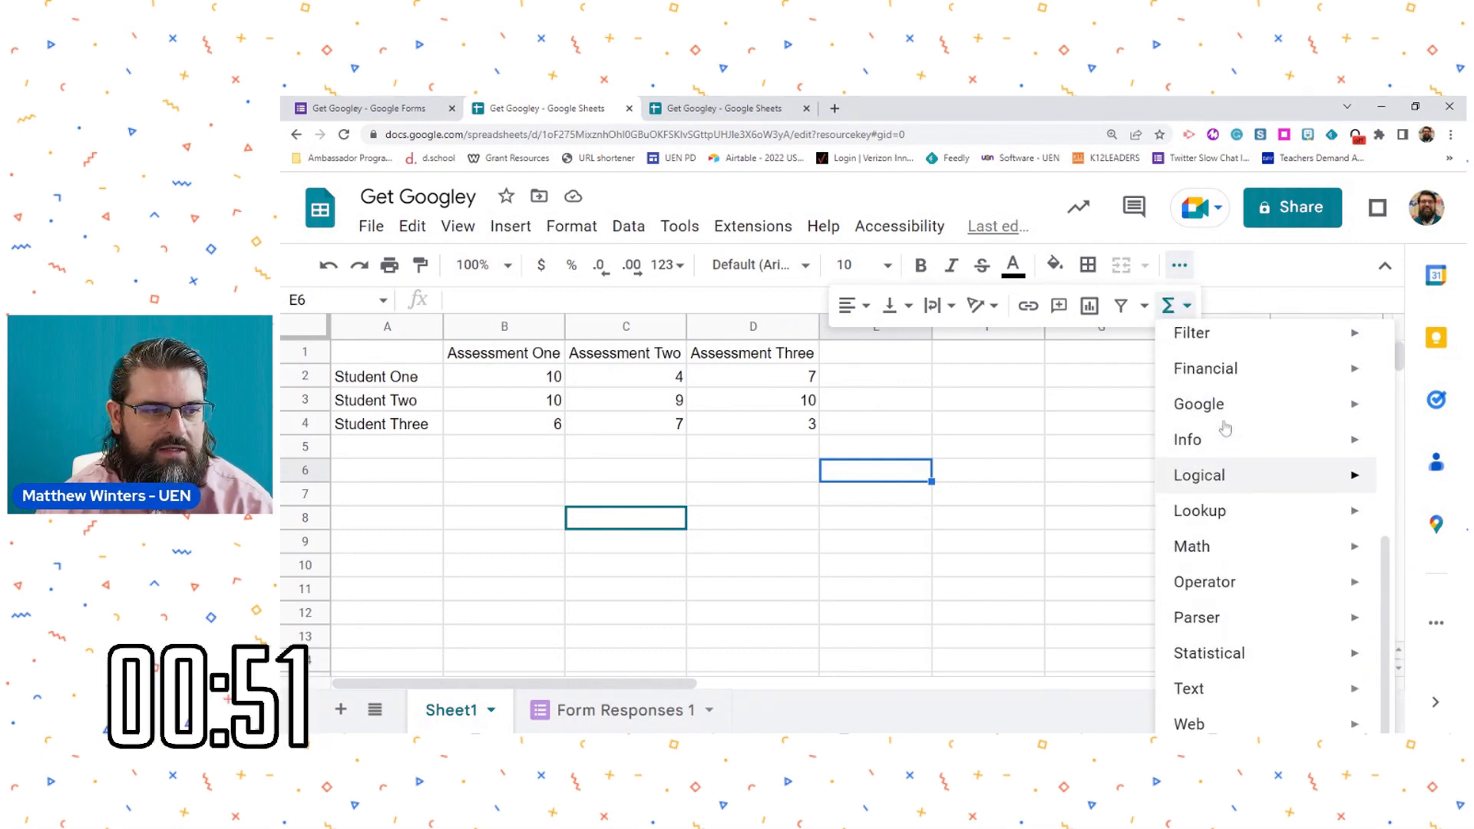
{"action": "mouse_move", "coordinate": [1217, 468]}
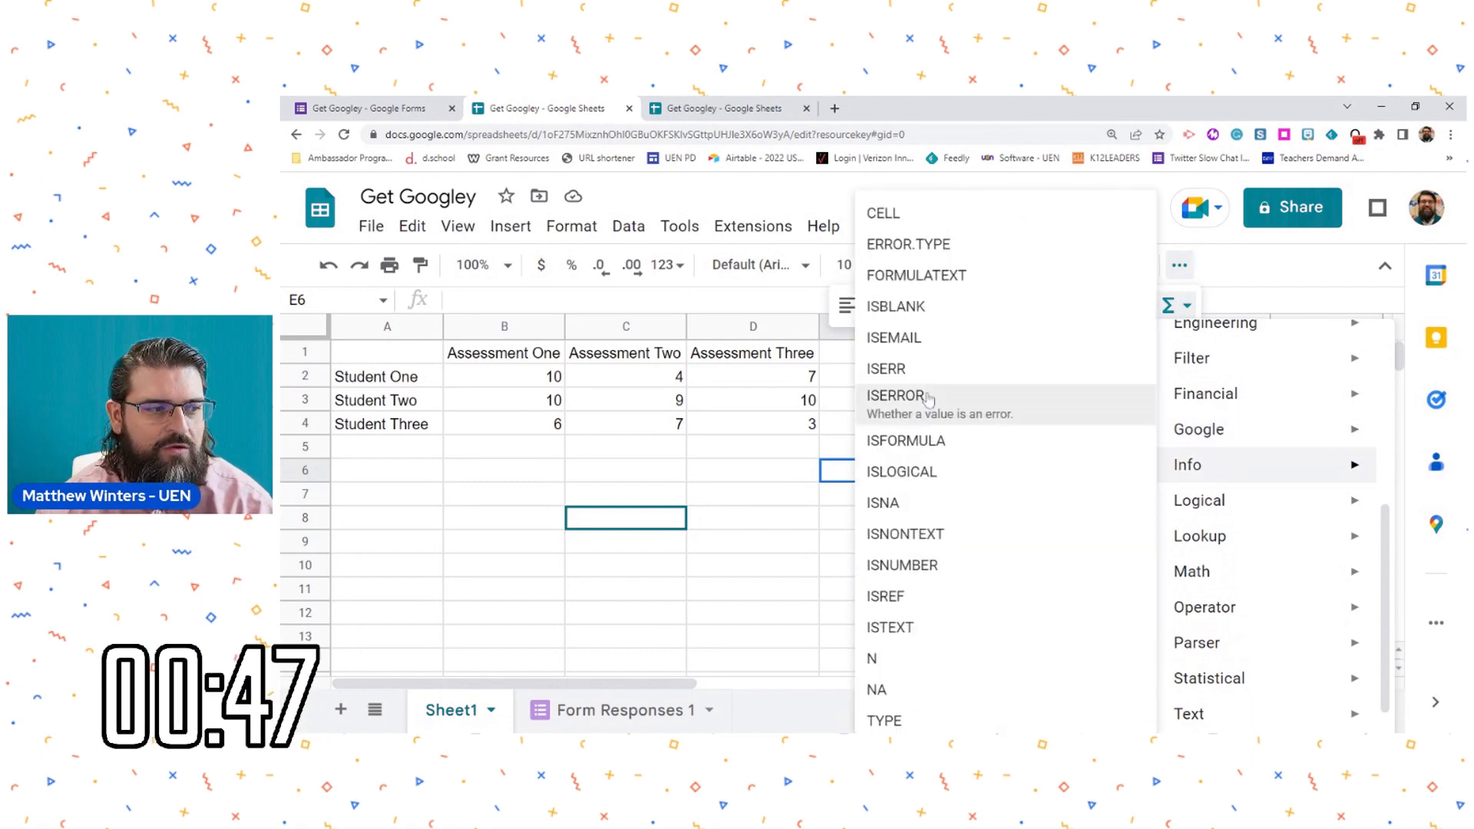
{"action": "left_click", "coordinate": [801, 539]}
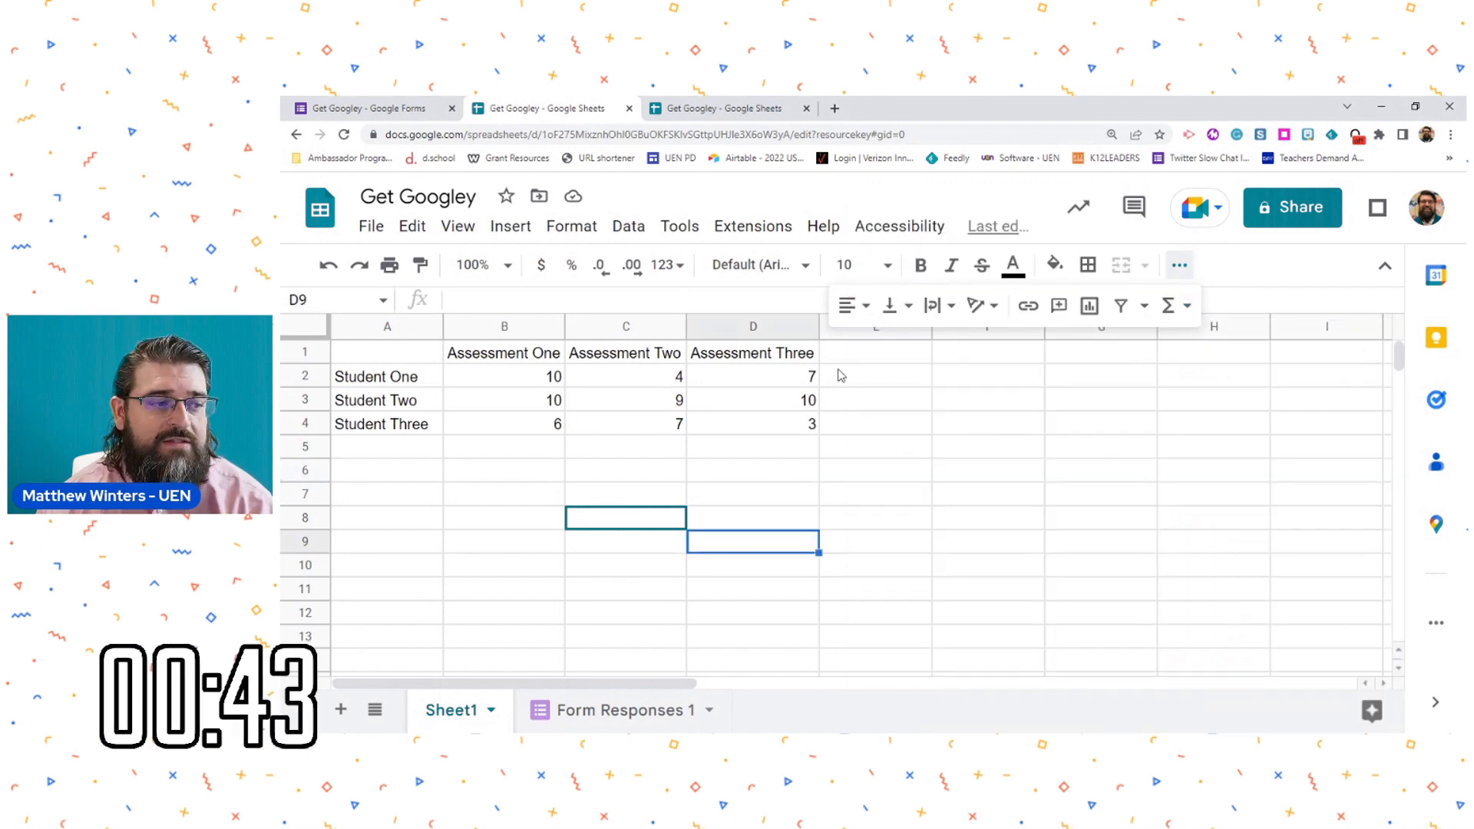
Step: Enter =SPARKLINE(B2:D2) in cell E2 for Student One and fill the formula down through E4
{"action": "left_click", "coordinate": [841, 377]}
{"action": "type", "text": "="}
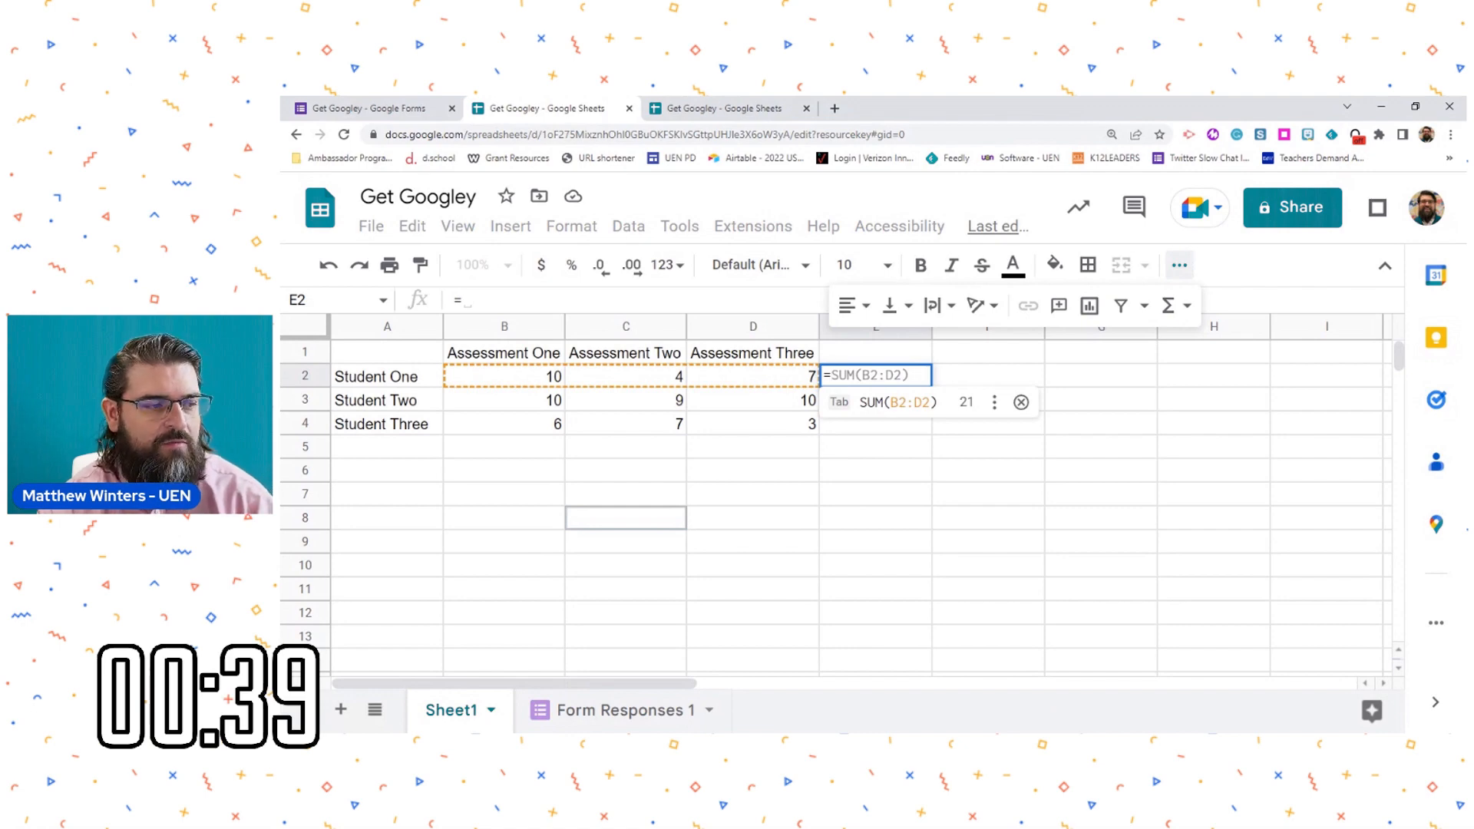
{"action": "type", "text": "so"}
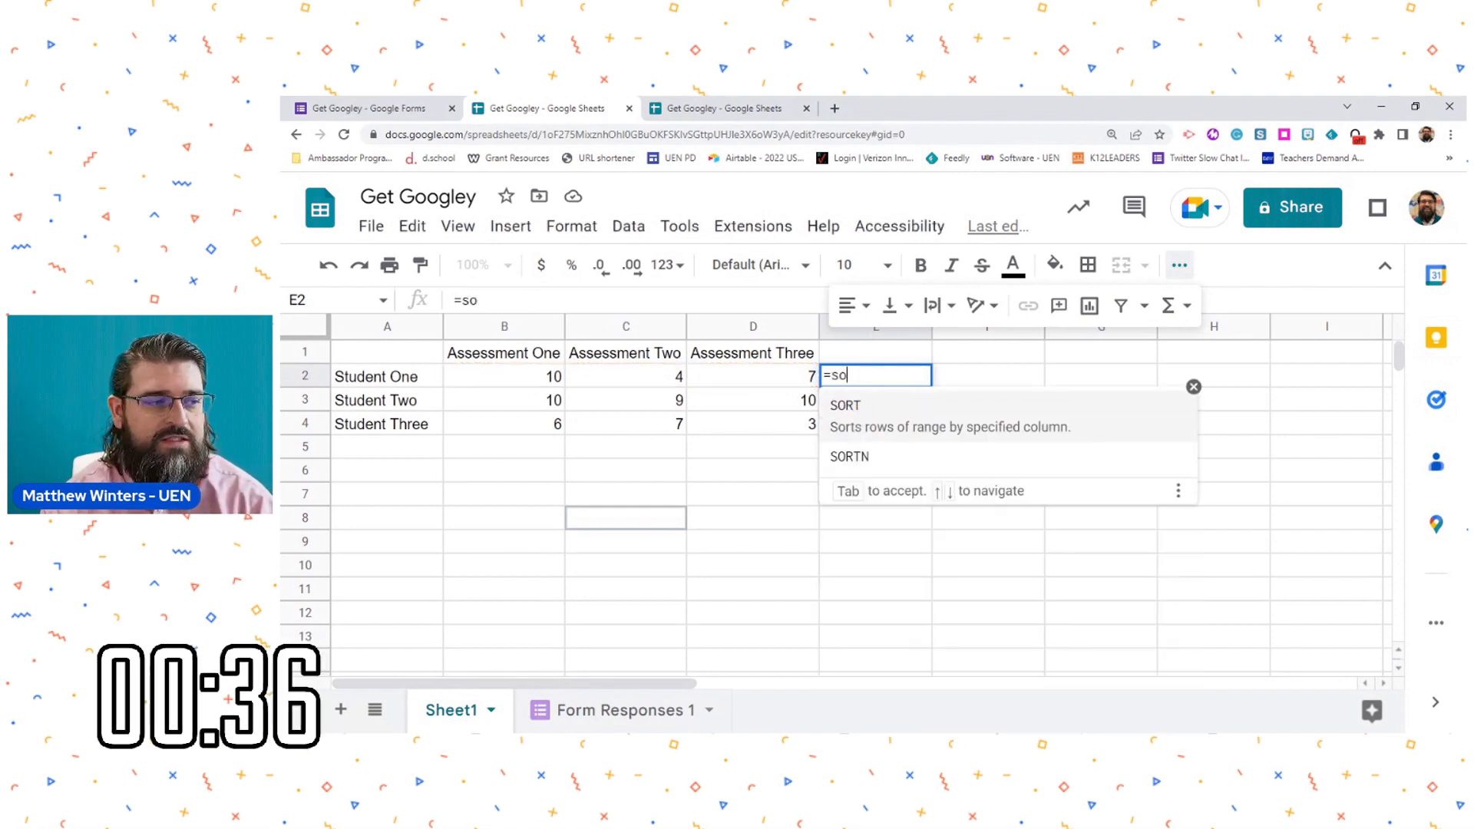
{"action": "key", "text": "BackSpace"}
{"action": "type", "text": "p"}
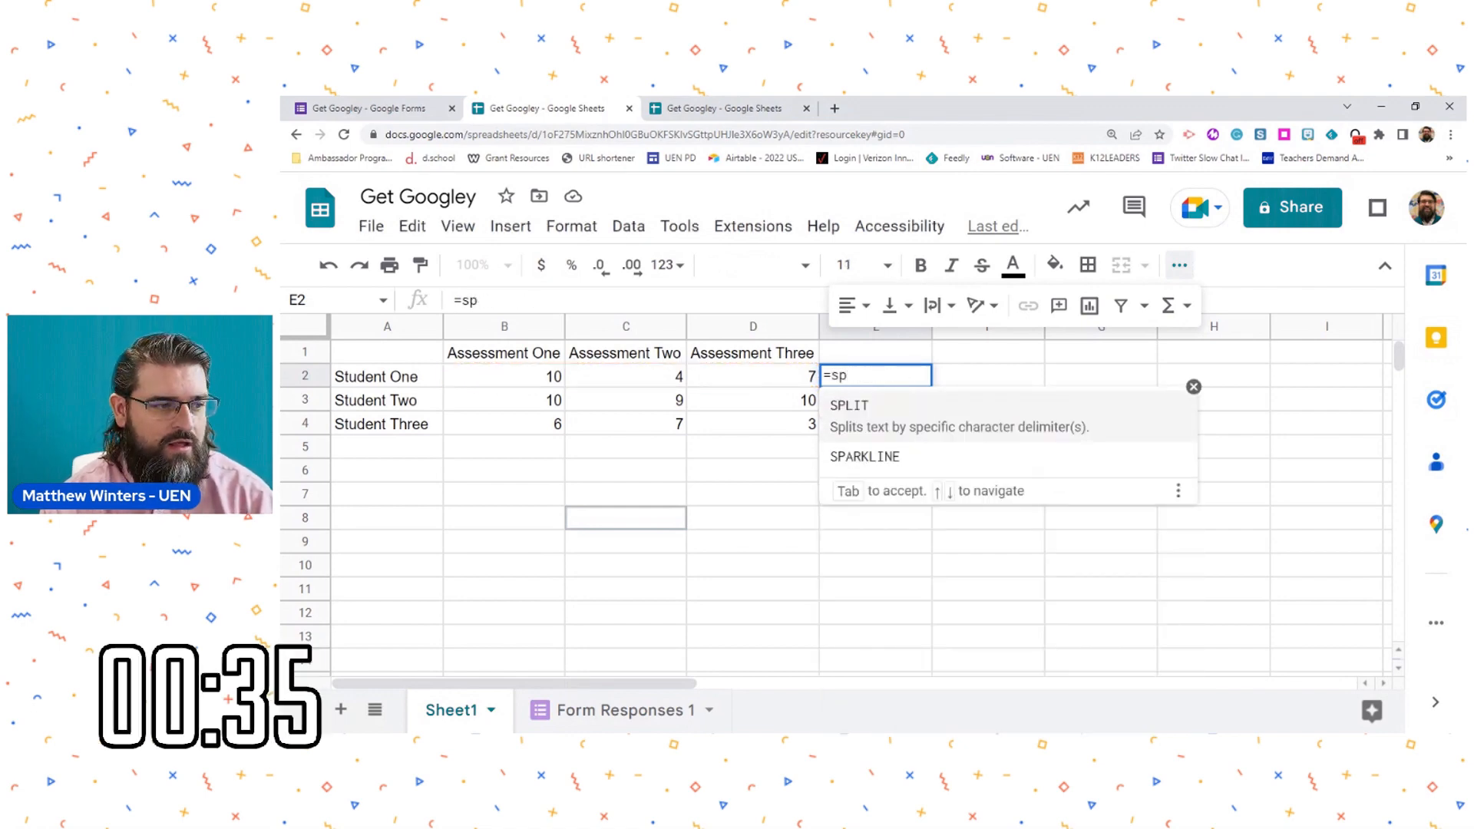
{"action": "left_click", "coordinate": [895, 456]}
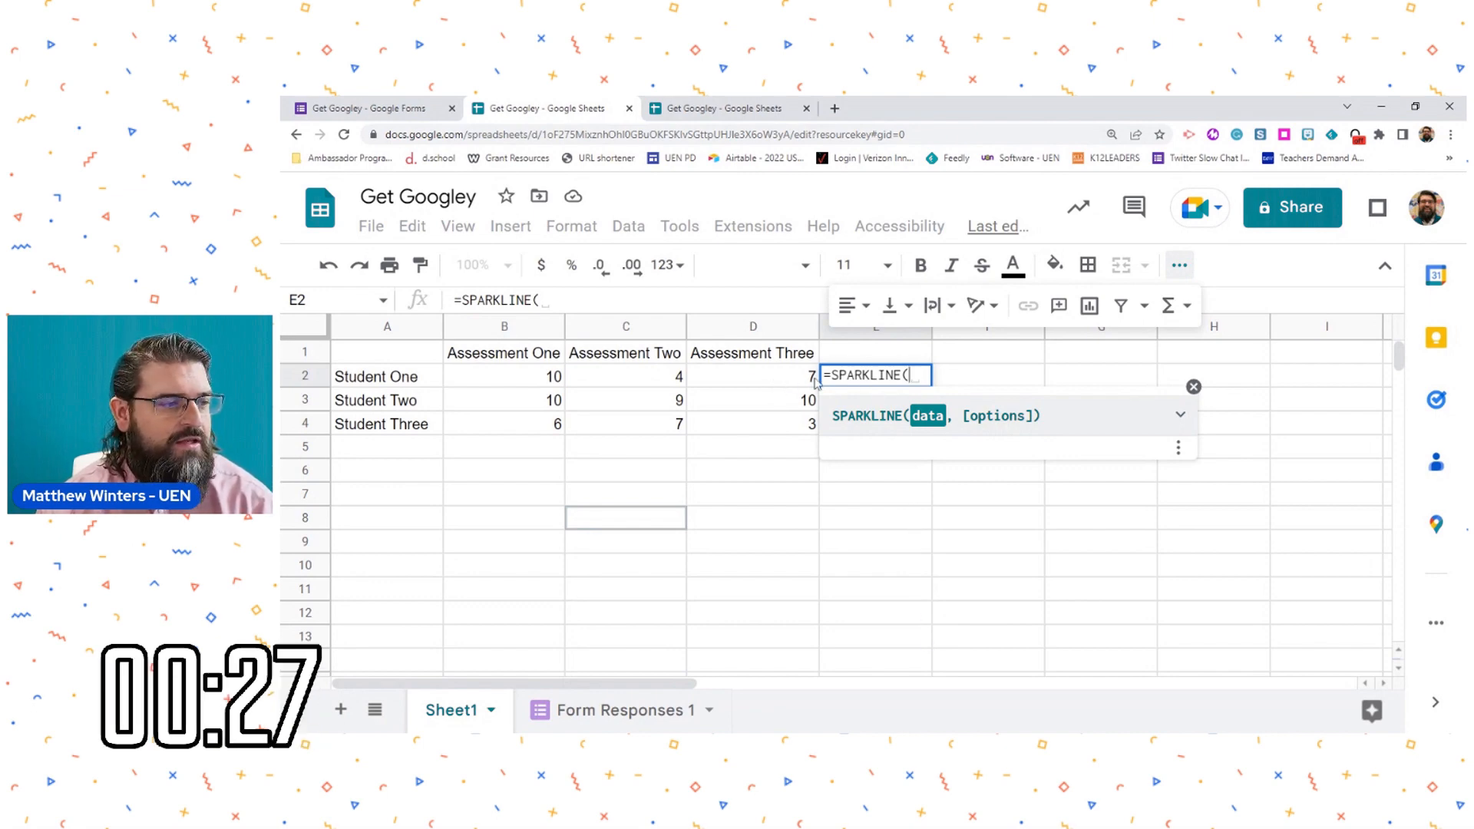
{"action": "left_click_drag", "start_coordinate": [559, 377], "coordinate": [725, 380]}
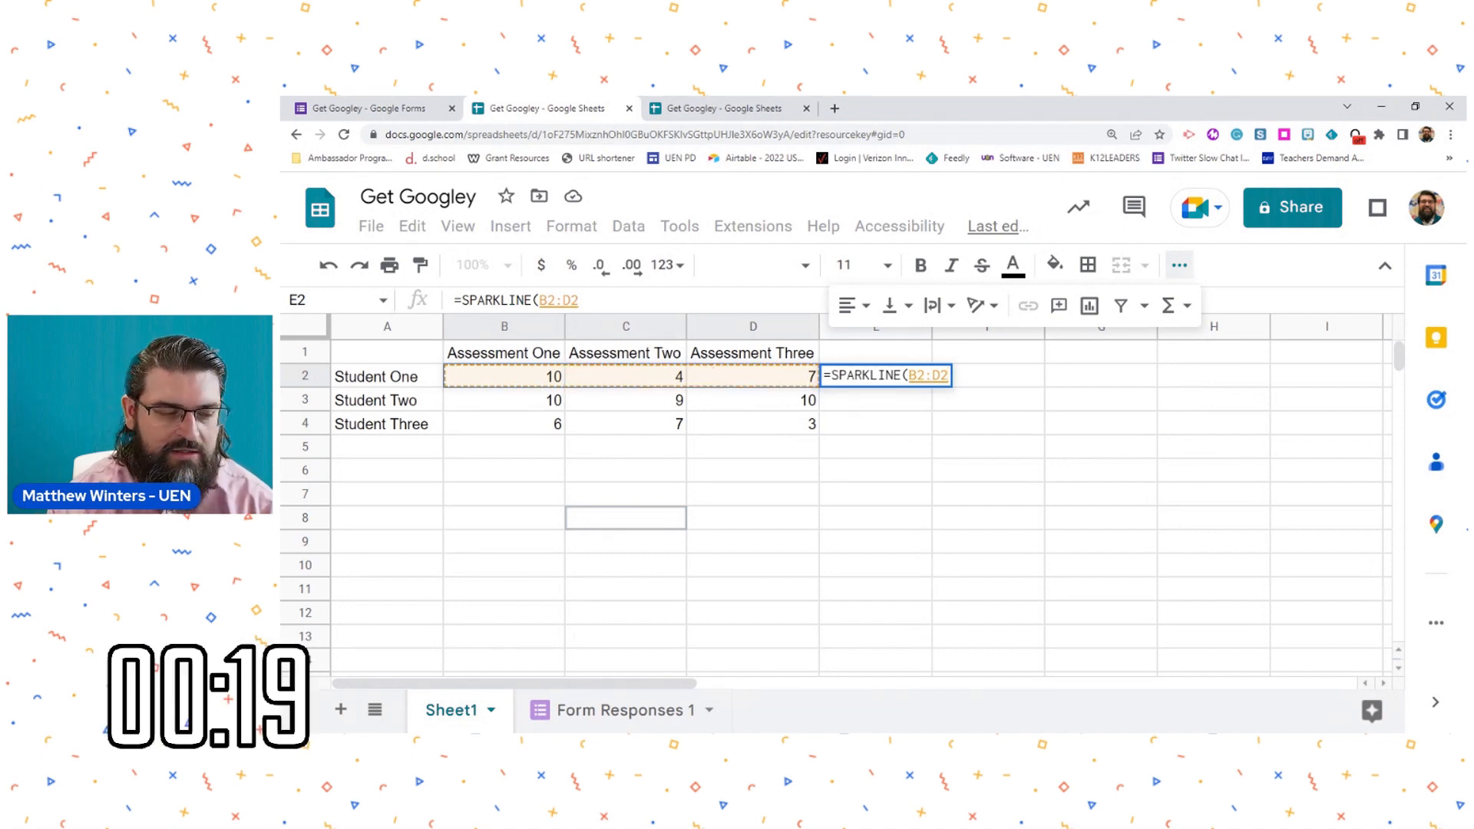
{"action": "type", "text": ")"}
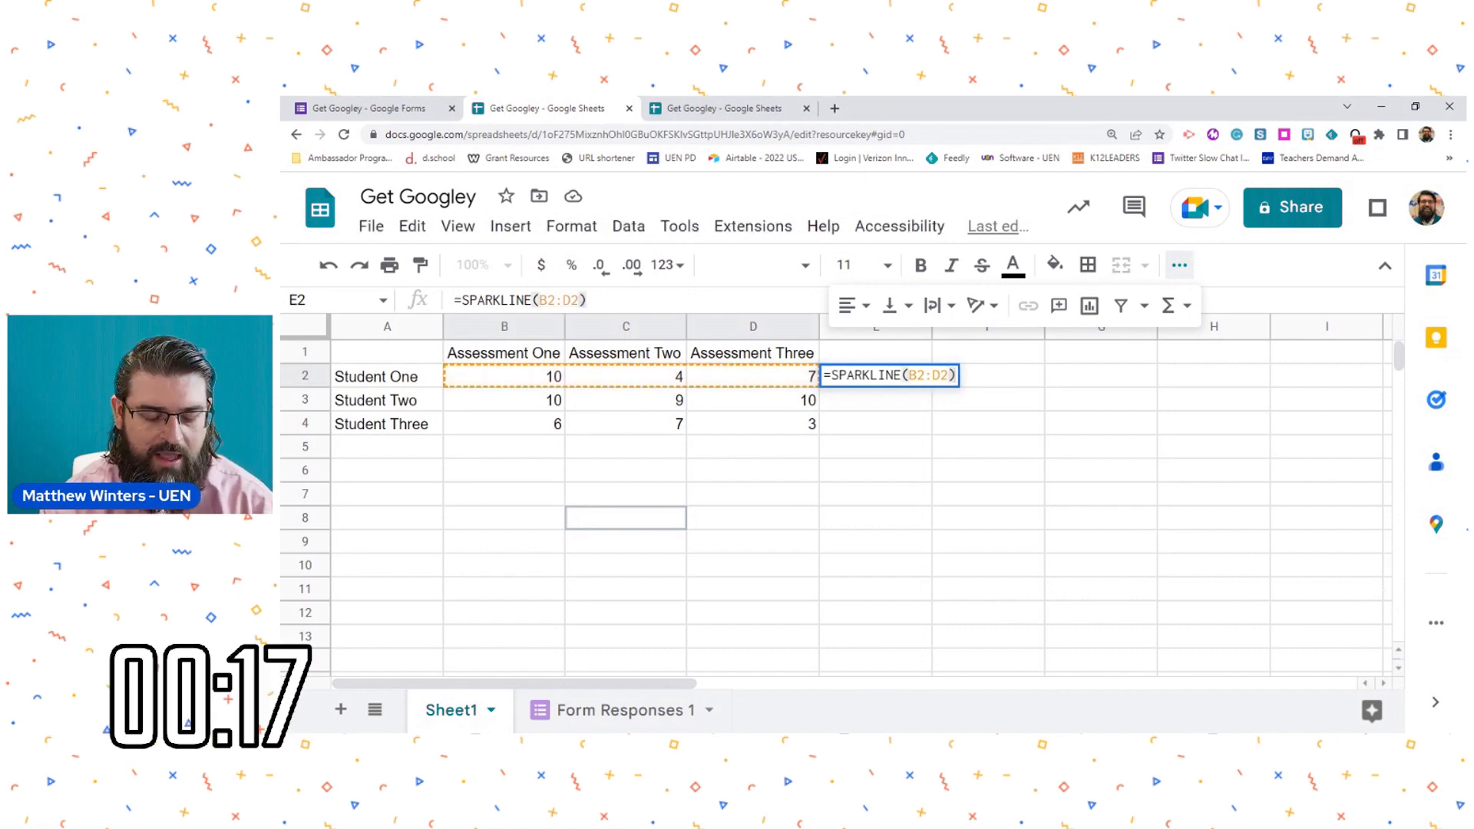
{"action": "key", "text": "Return"}
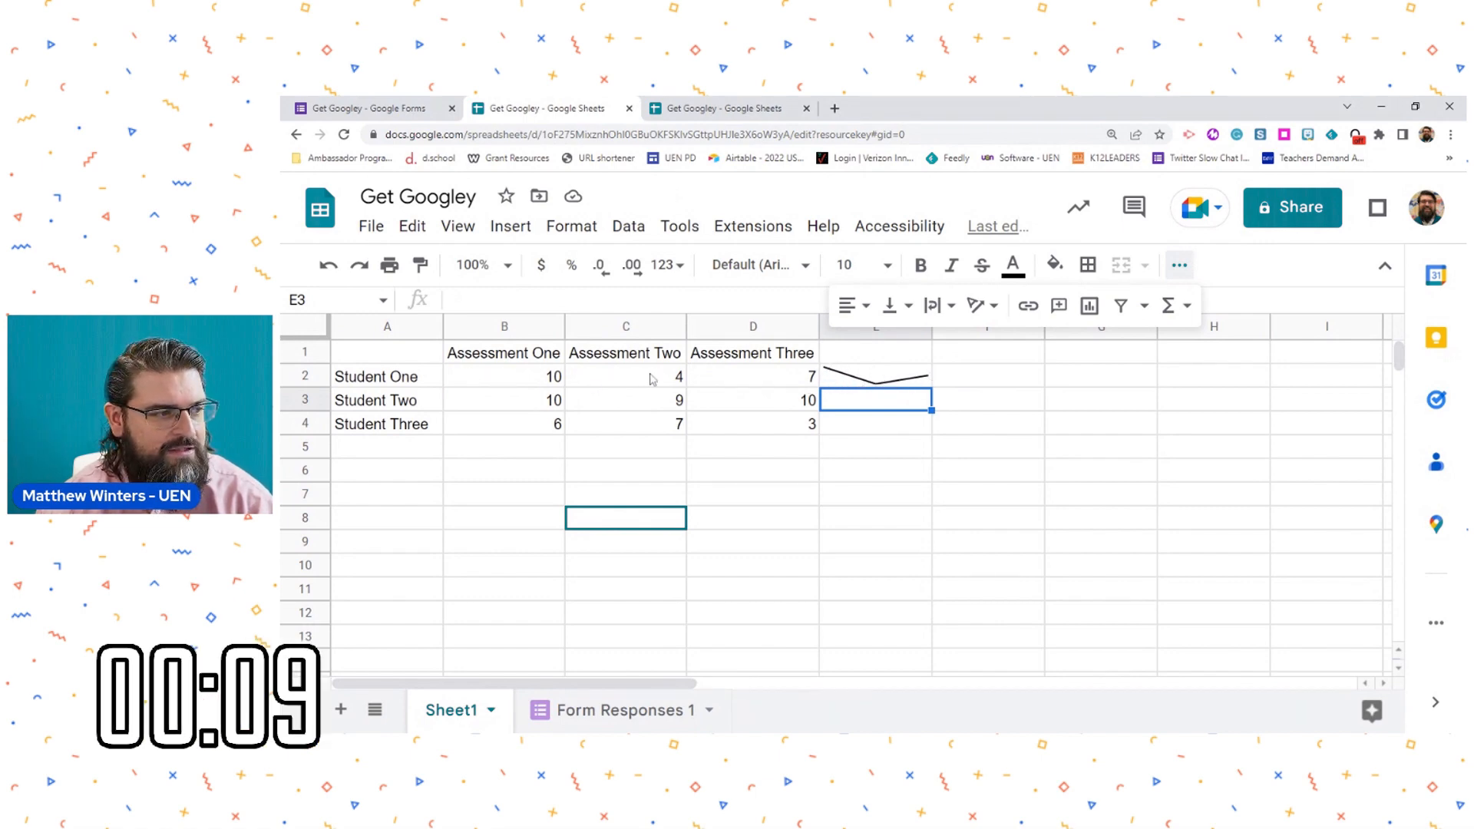
{"action": "left_click", "coordinate": [928, 383]}
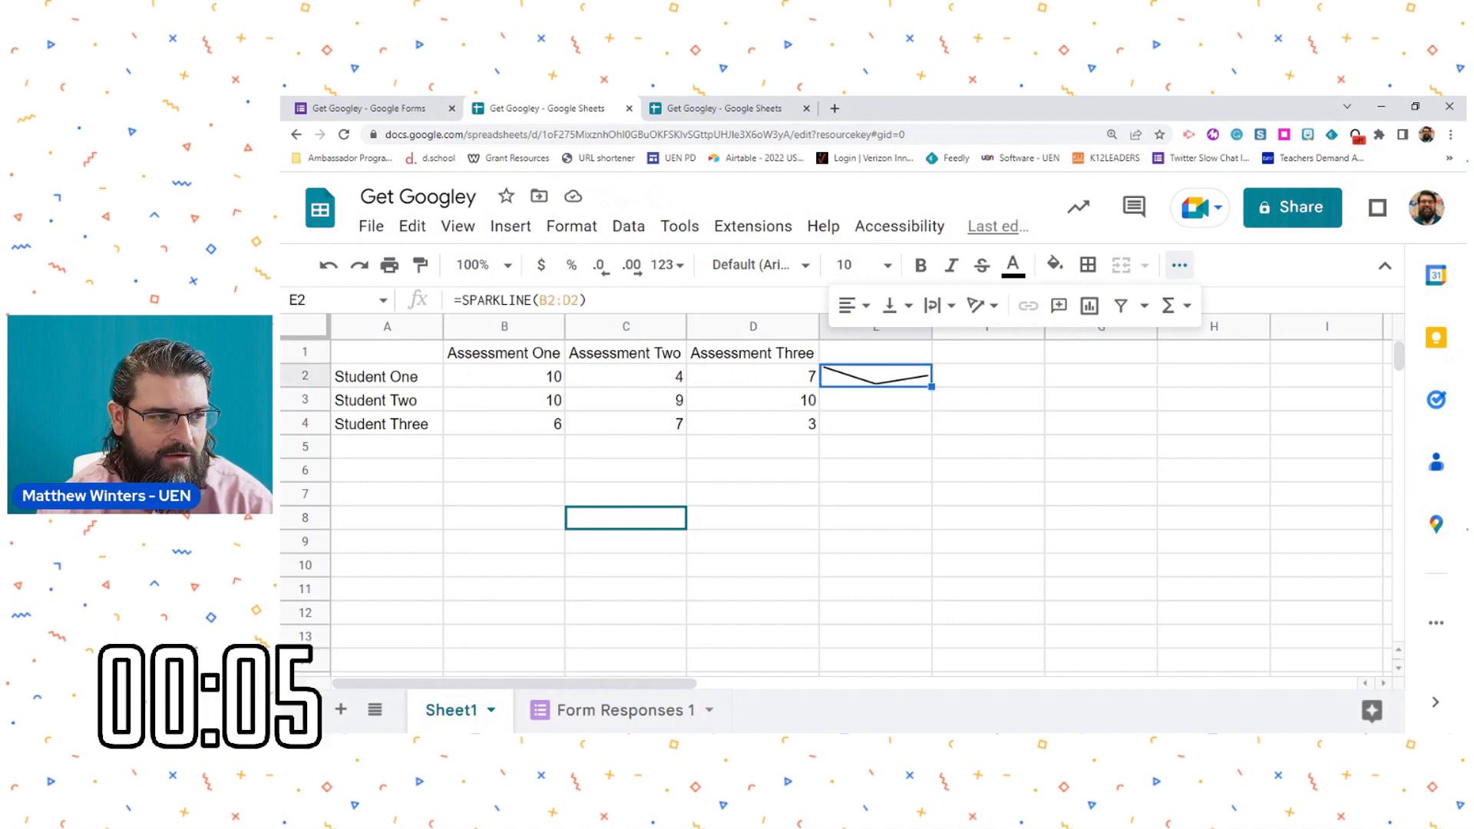
{"action": "left_click_drag", "start_coordinate": [931, 386], "coordinate": [926, 436]}
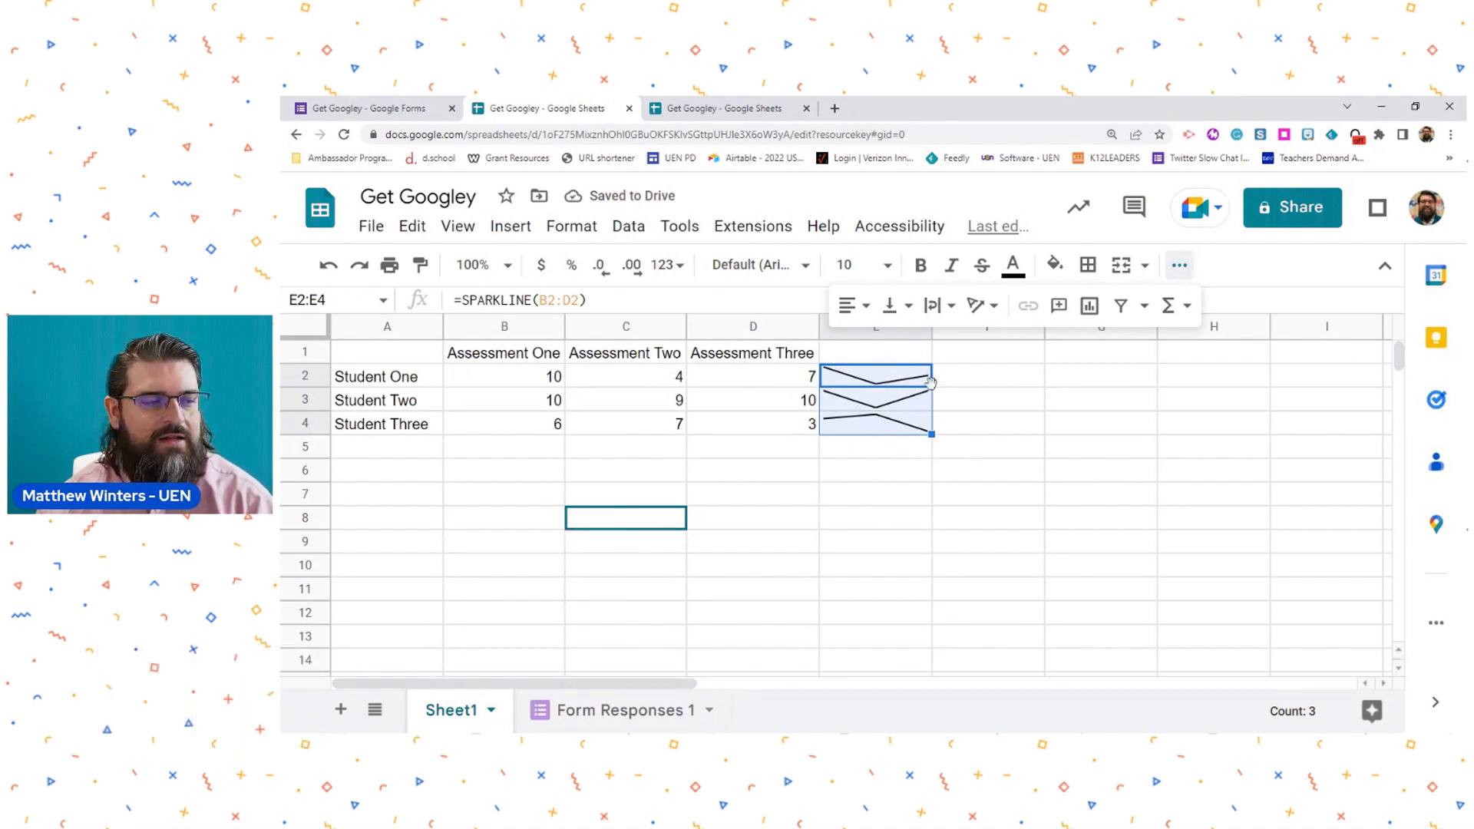
Step: Add a Student Four row in row 5 with assessment scores 2, 10 and 6
{"action": "left_click", "coordinate": [375, 447]}
{"action": "type", "text": "St"}
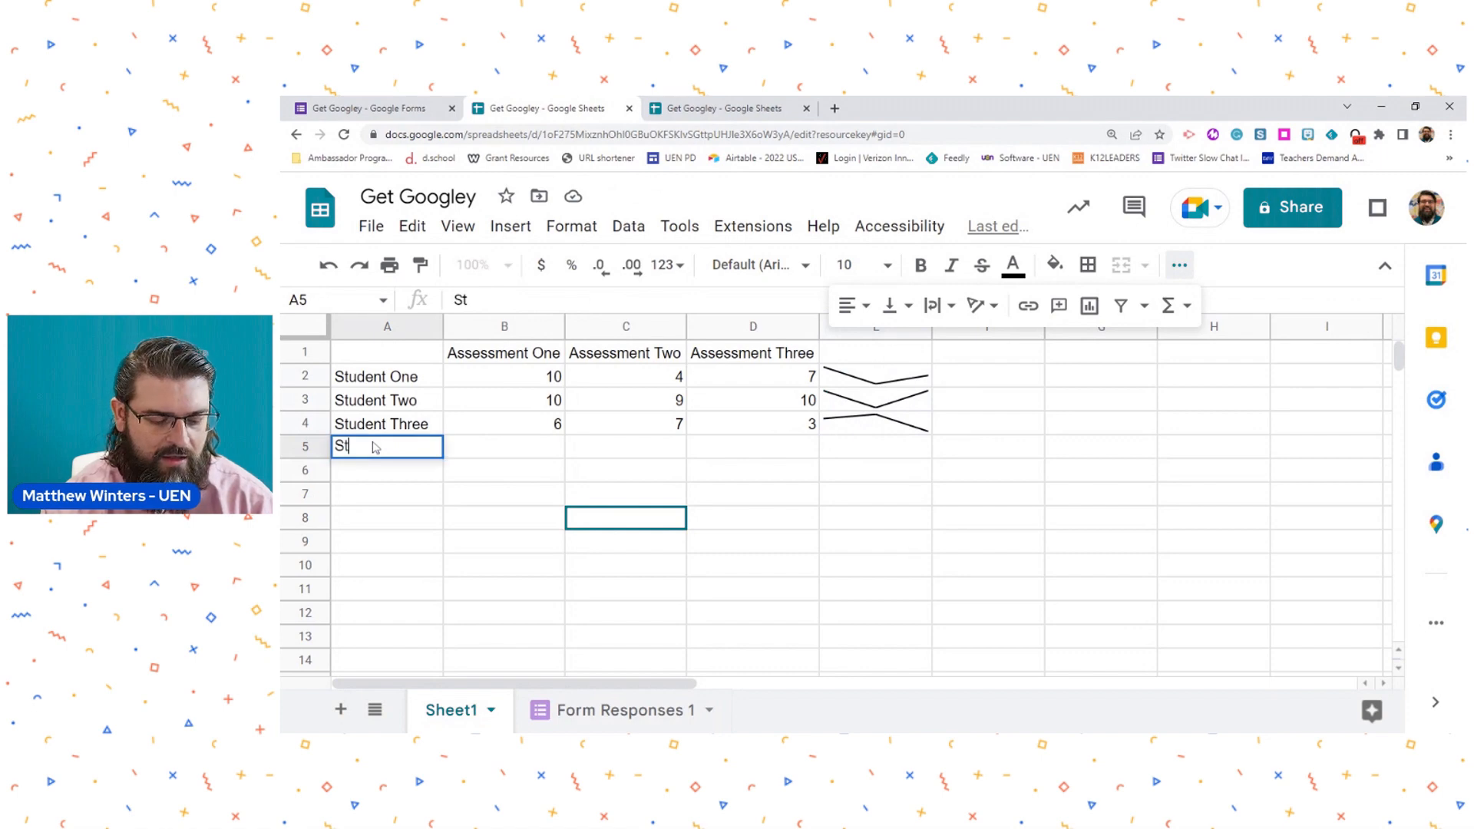
{"action": "type", "text": "udent Four"}
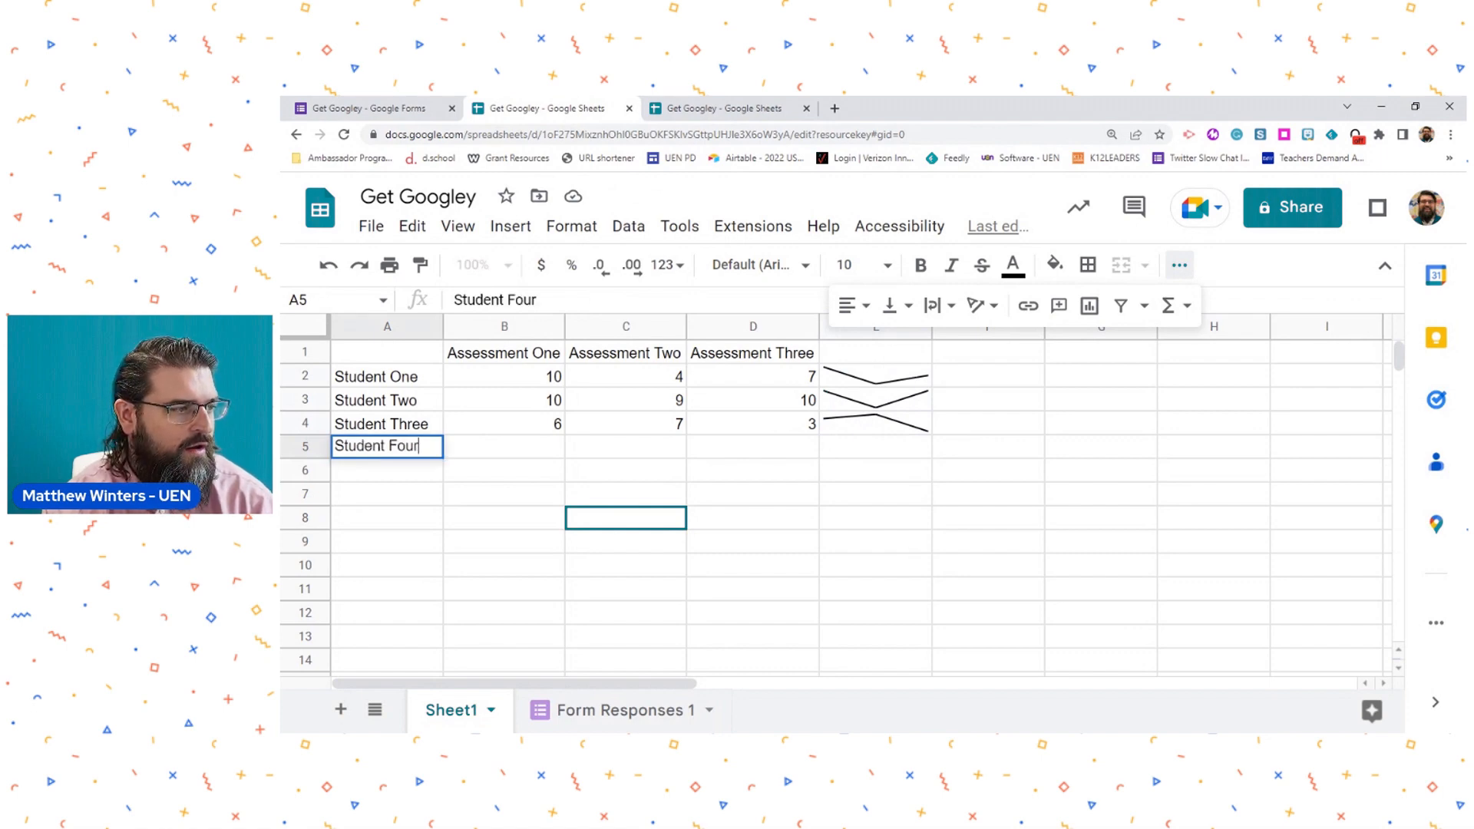
{"action": "key", "text": "Tab"}
{"action": "type", "text": "2"}
{"action": "key", "text": "Tab"}
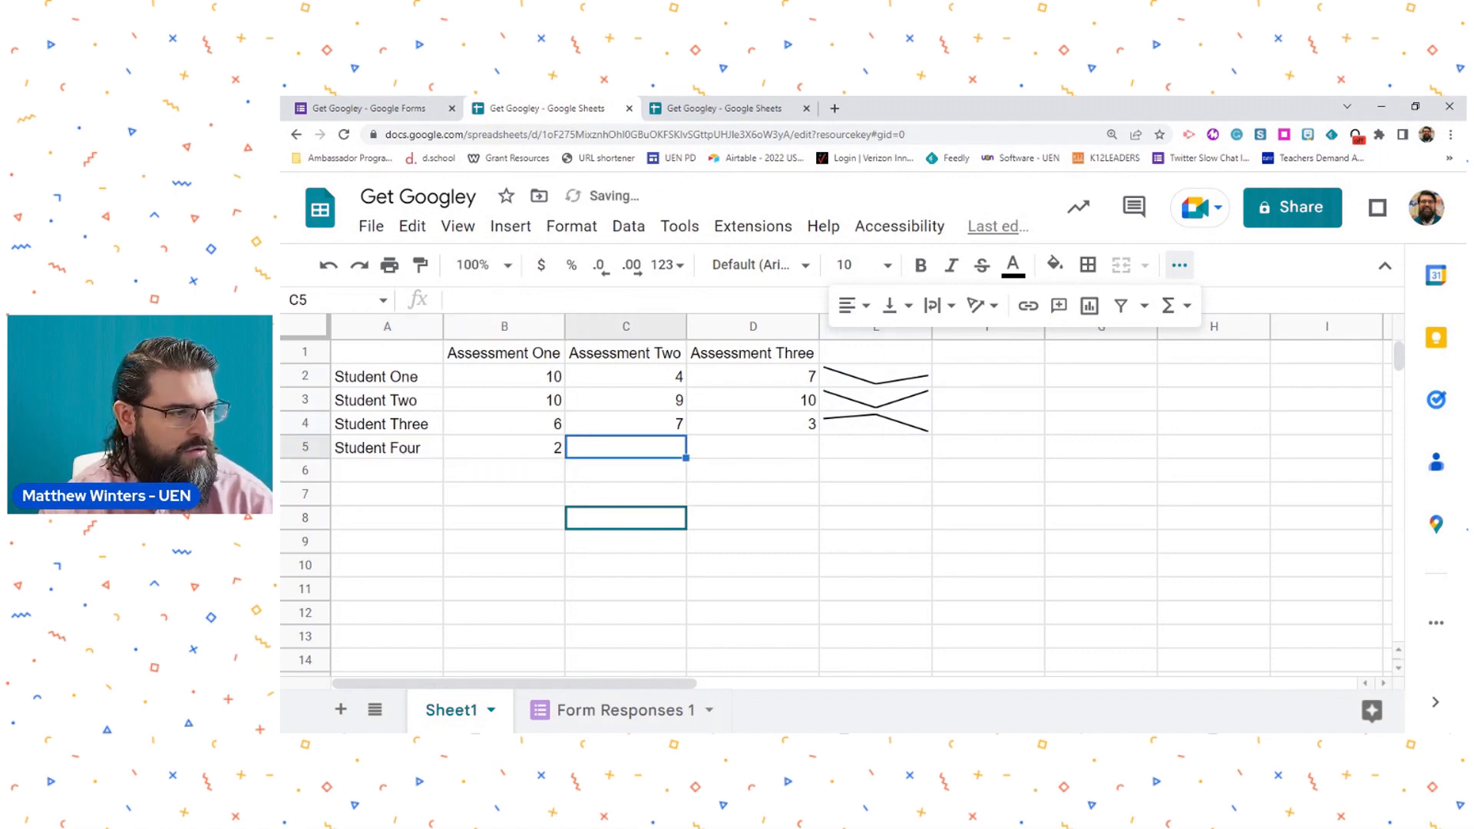
{"action": "type", "text": "10"}
{"action": "key", "text": "Tab"}
{"action": "type", "text": "6"}
Step: Extend the sparkline formula from E4 down to E5 for Student Four
{"action": "left_click", "coordinate": [875, 405]}
{"action": "left_click", "coordinate": [885, 424]}
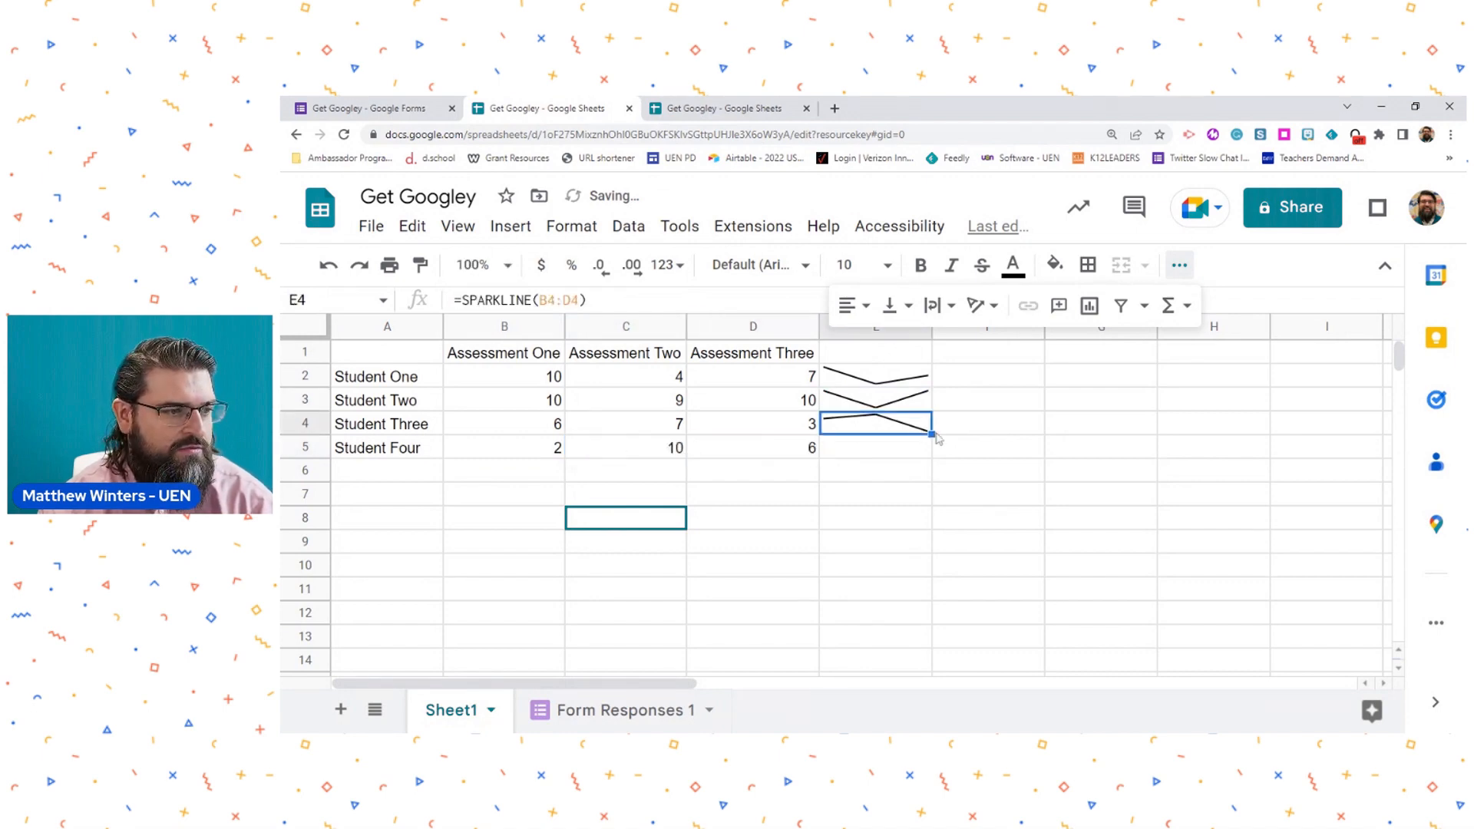
{"action": "left_click_drag", "start_coordinate": [931, 434], "coordinate": [931, 458]}
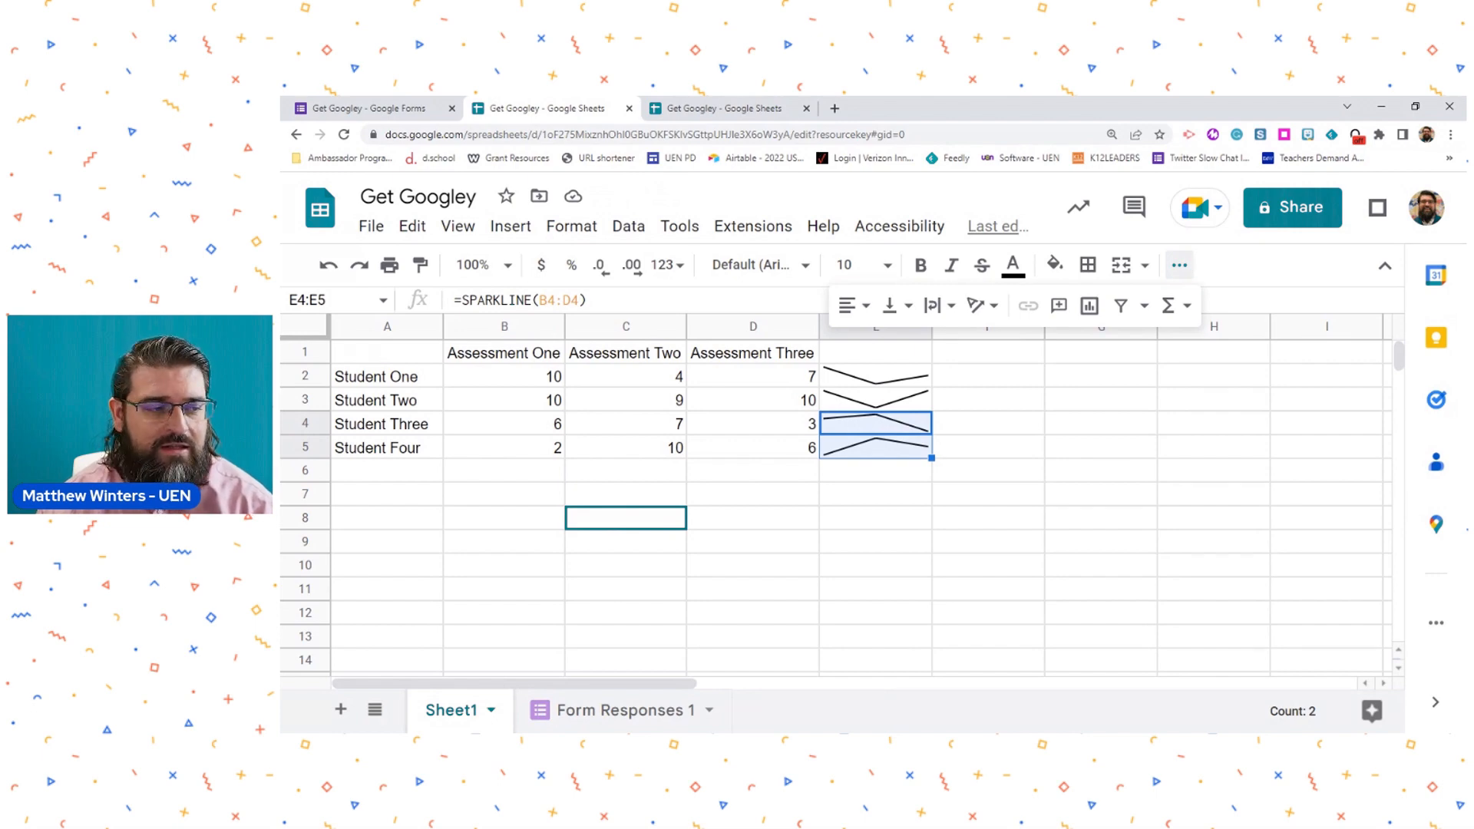
{"action": "left_click", "coordinate": [1179, 306]}
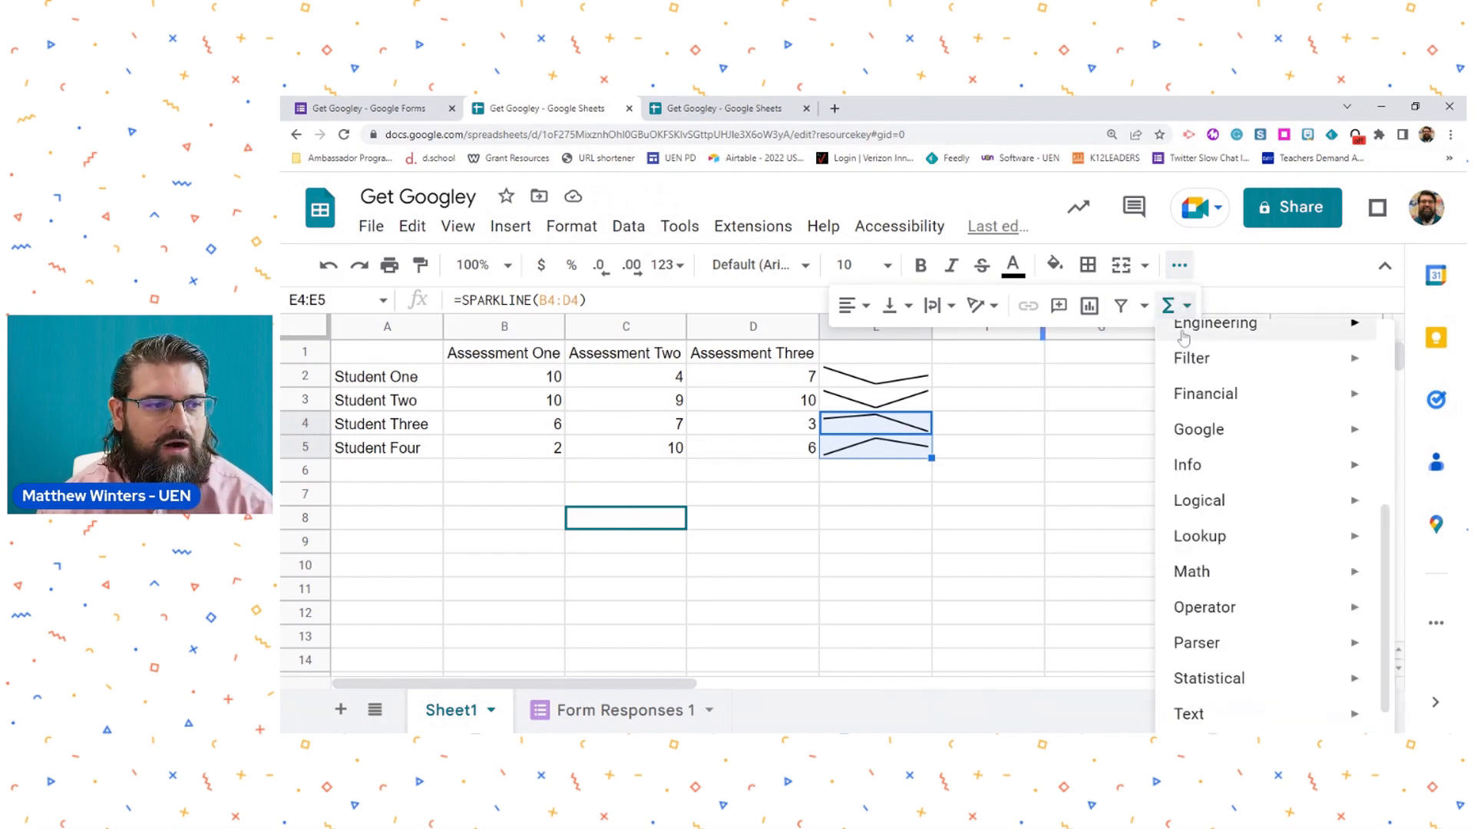
{"action": "mouse_move", "coordinate": [1216, 393]}
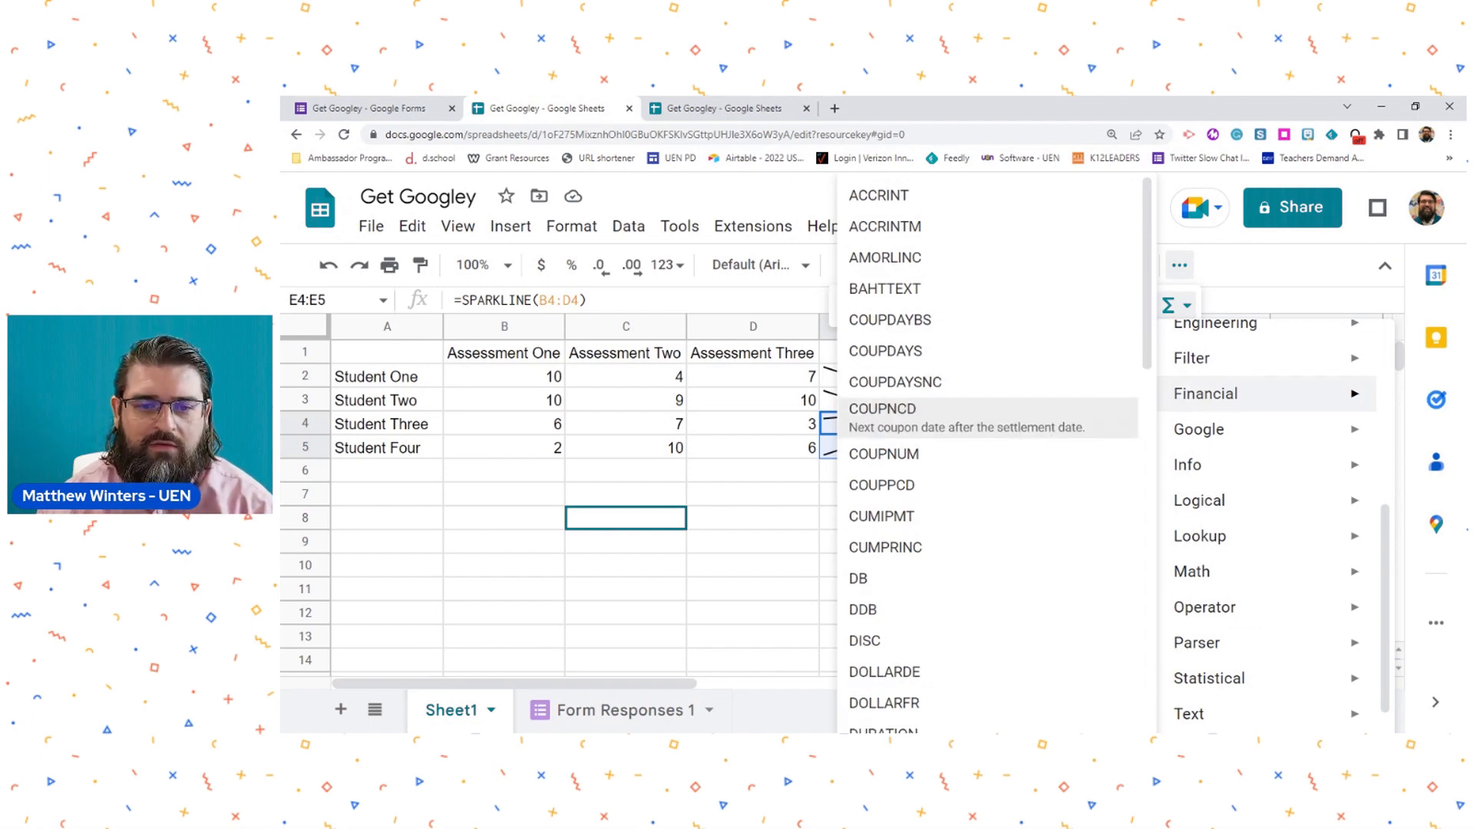
{"action": "left_click", "coordinate": [779, 476]}
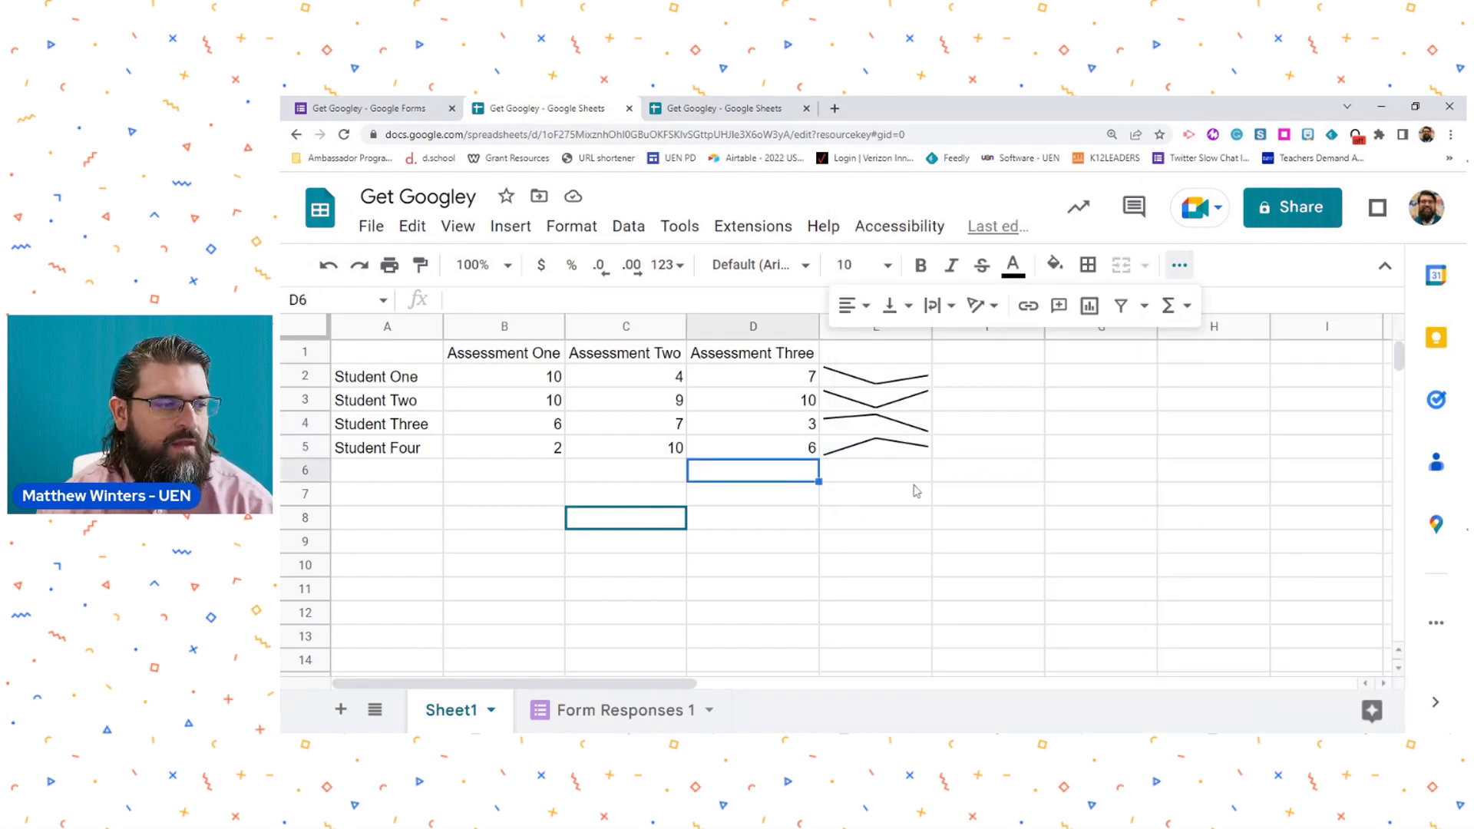
Step: Open the timeline setup from cell F2 to examine its data range options, and close it without creating a timeline
{"action": "left_click", "coordinate": [993, 380]}
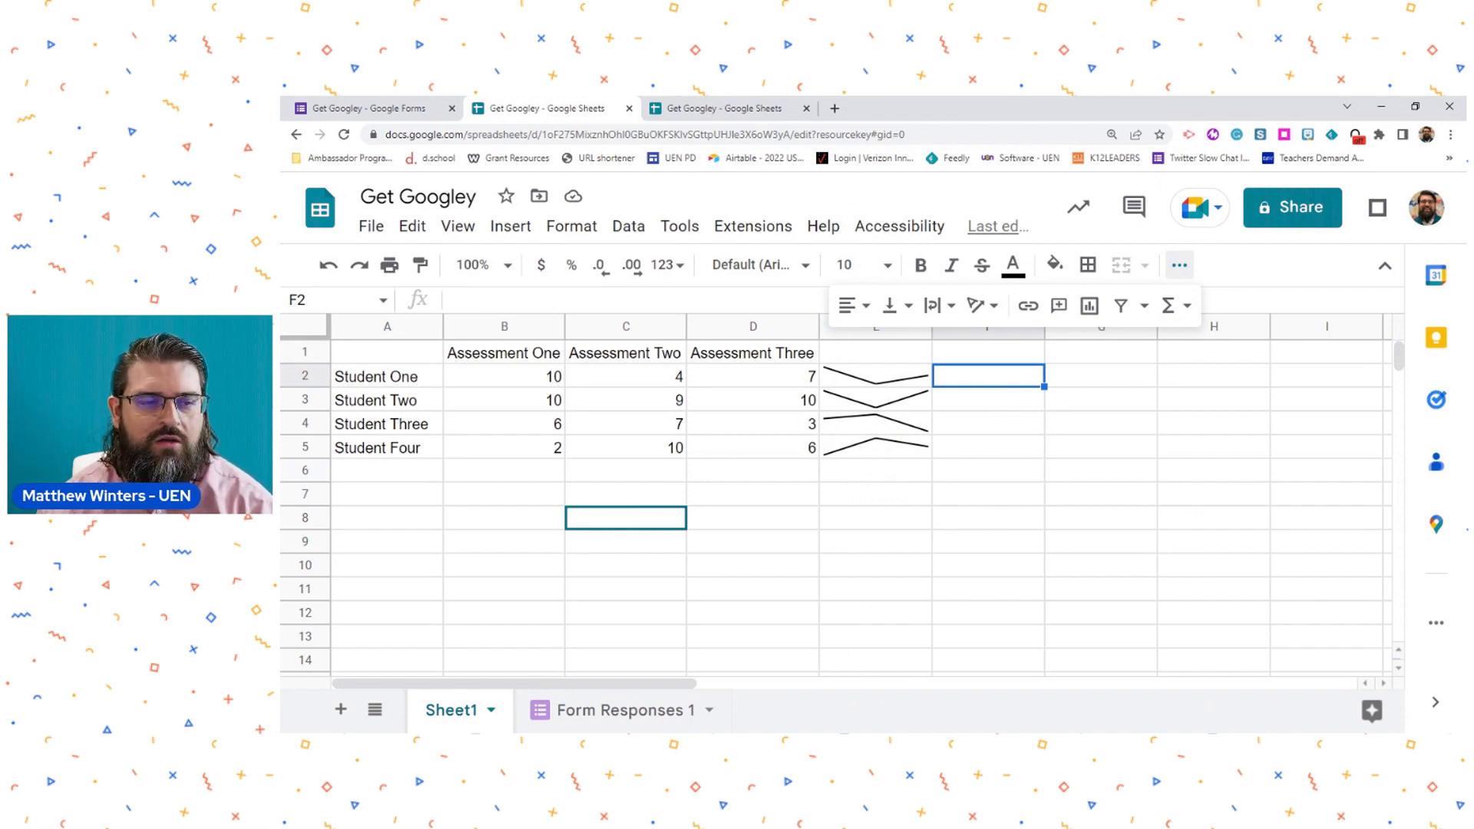
{"action": "left_click", "coordinate": [510, 226]}
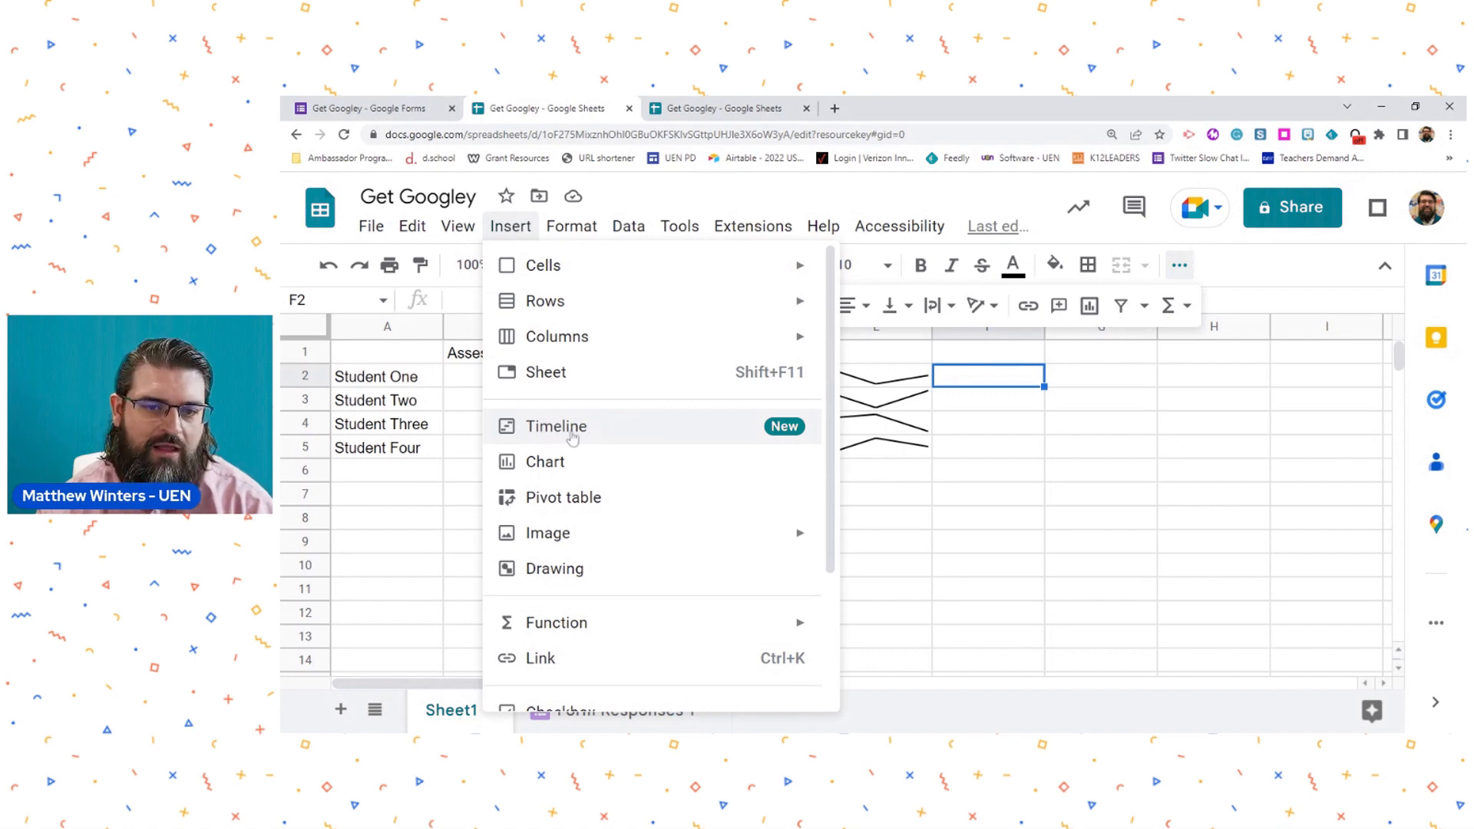
{"action": "left_click", "coordinate": [618, 425]}
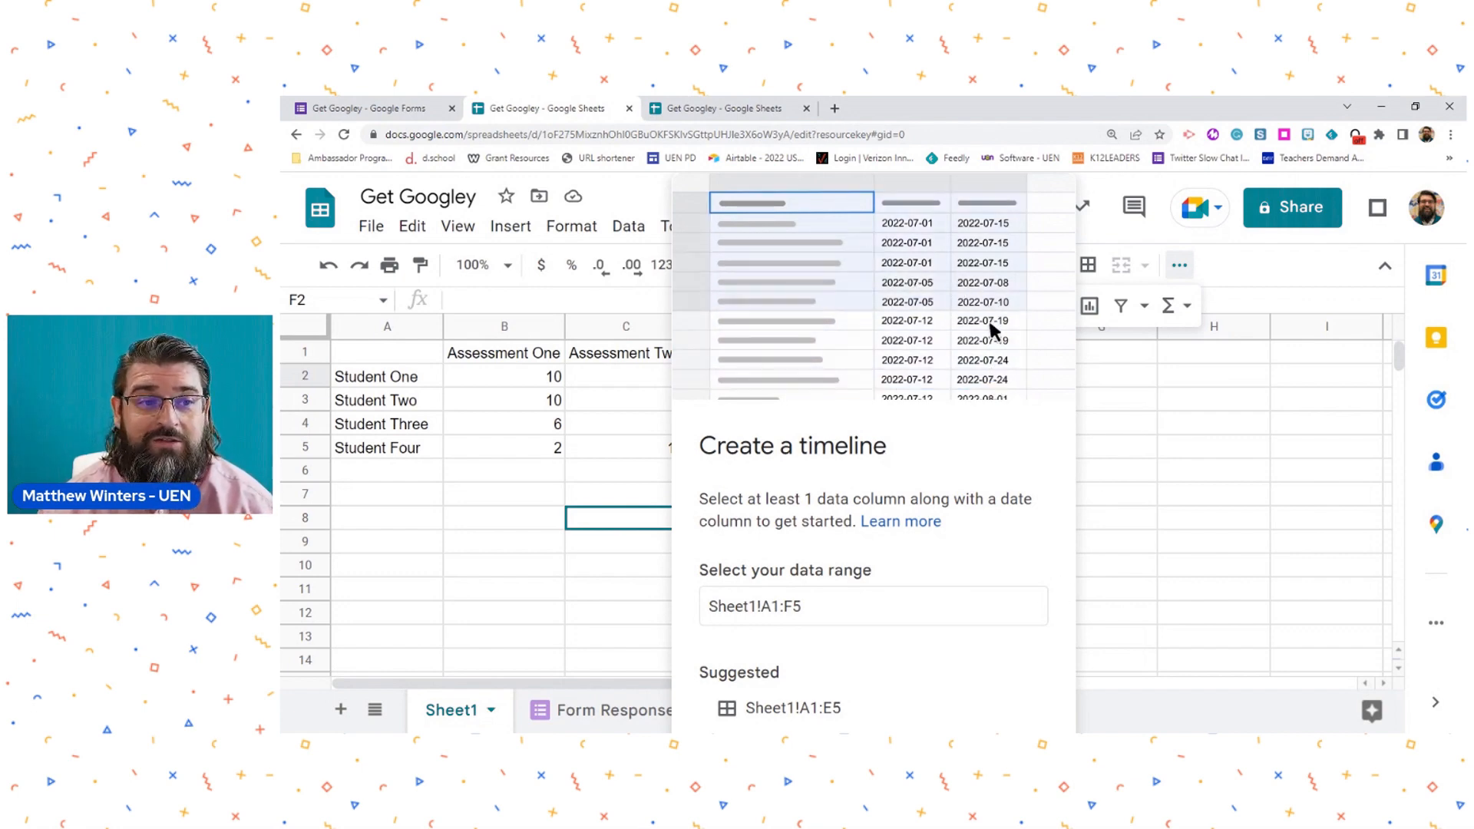
{"action": "left_click", "coordinate": [1141, 447]}
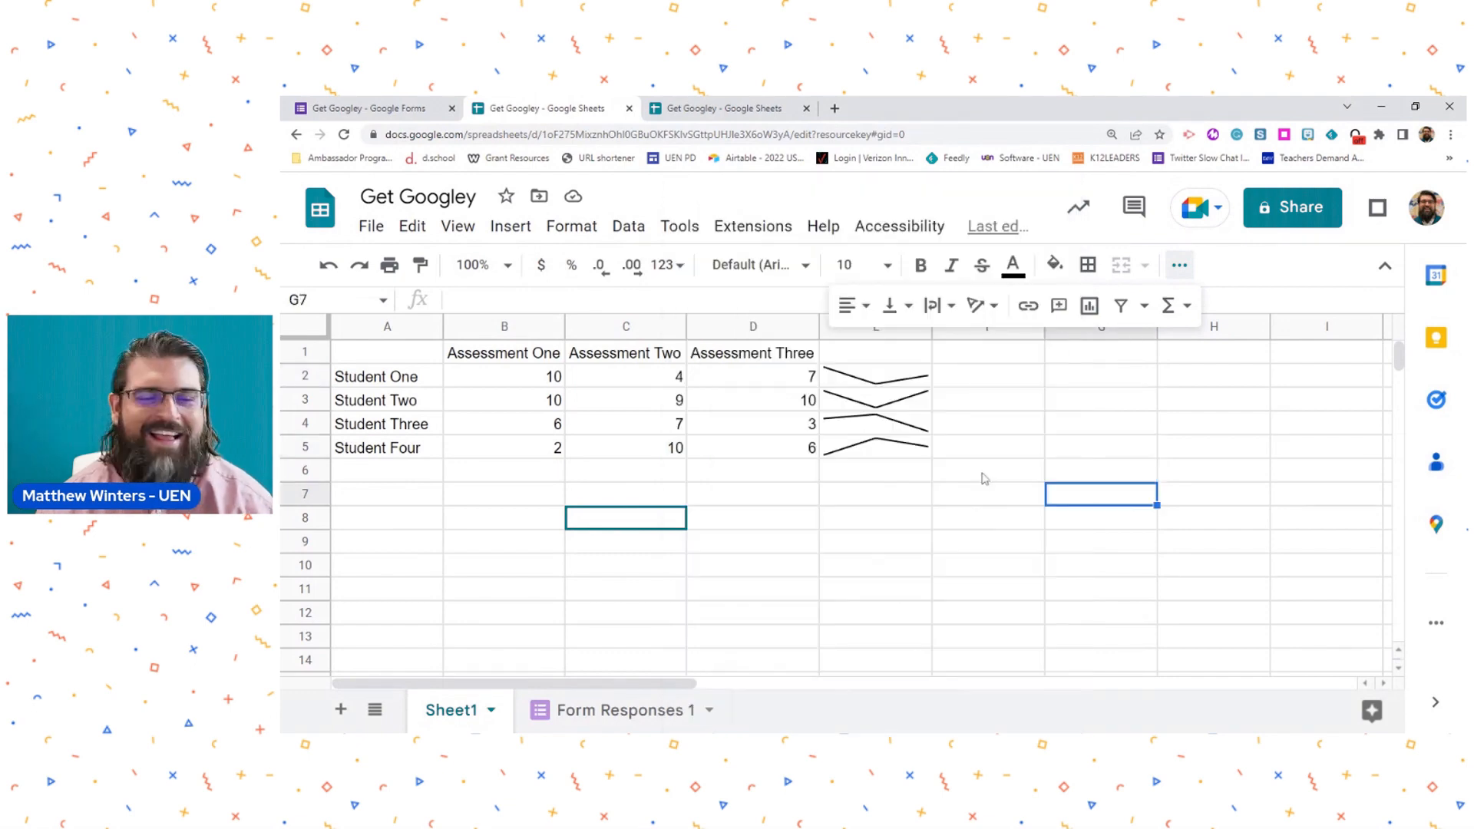
{"action": "left_click", "coordinate": [507, 229]}
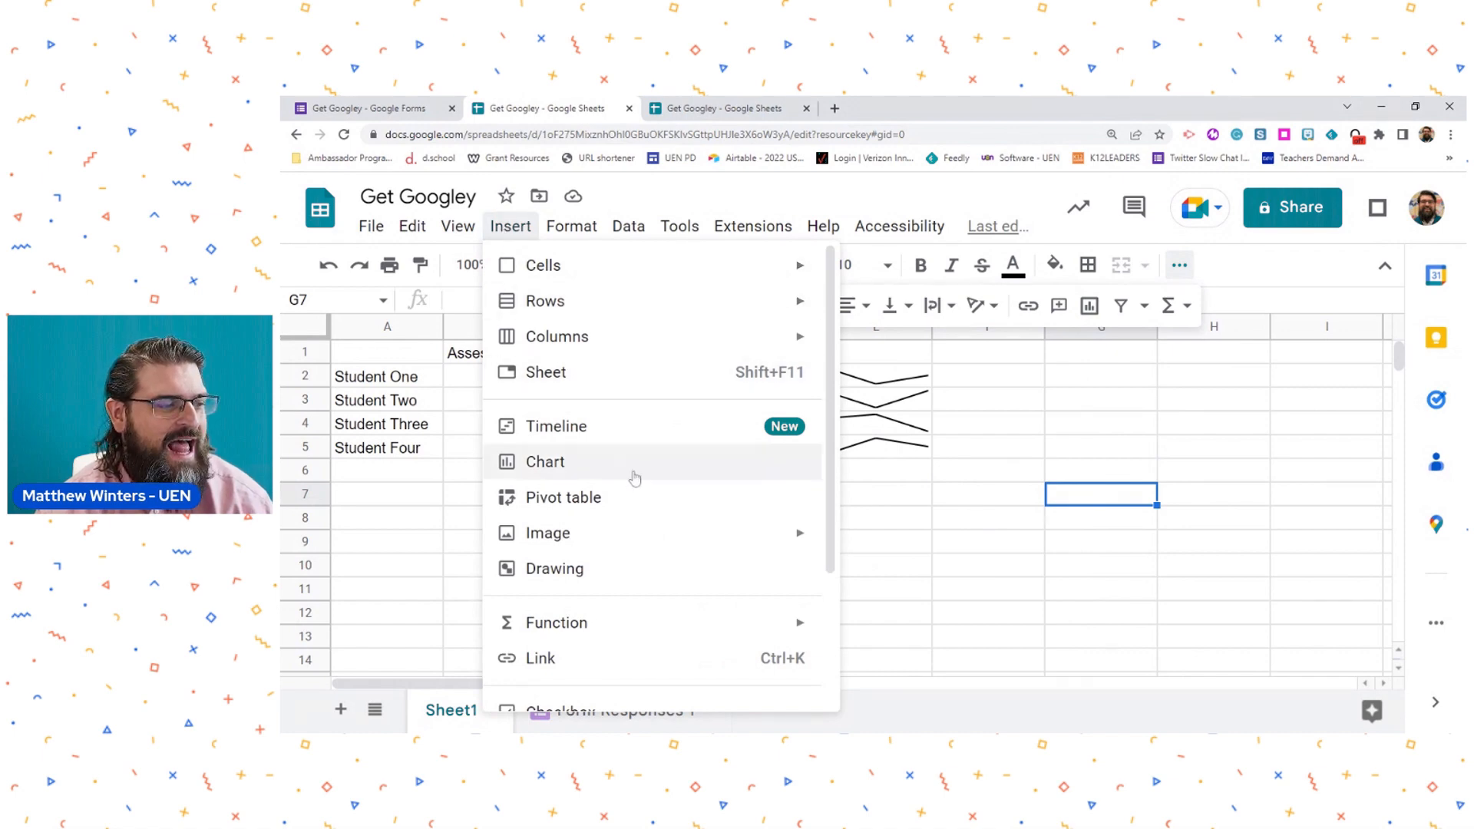
{"action": "scroll", "coordinate": [633, 477], "scroll_direction": "down", "scroll_amount": 1}
{"action": "mouse_move", "coordinate": [635, 478]}
{"action": "scroll", "coordinate": [634, 477], "scroll_direction": "down", "scroll_amount": 2}
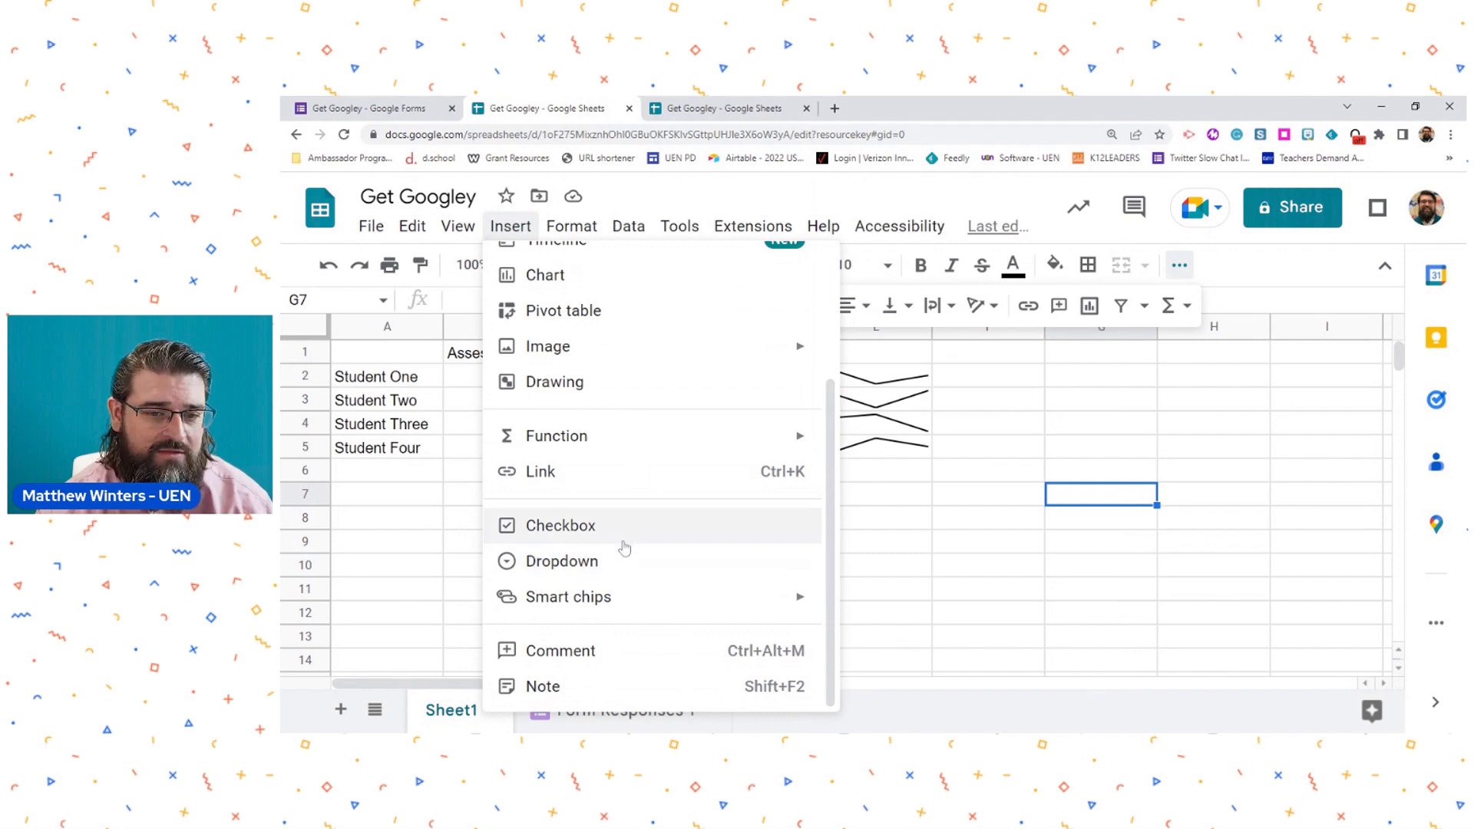
{"action": "mouse_move", "coordinate": [614, 599]}
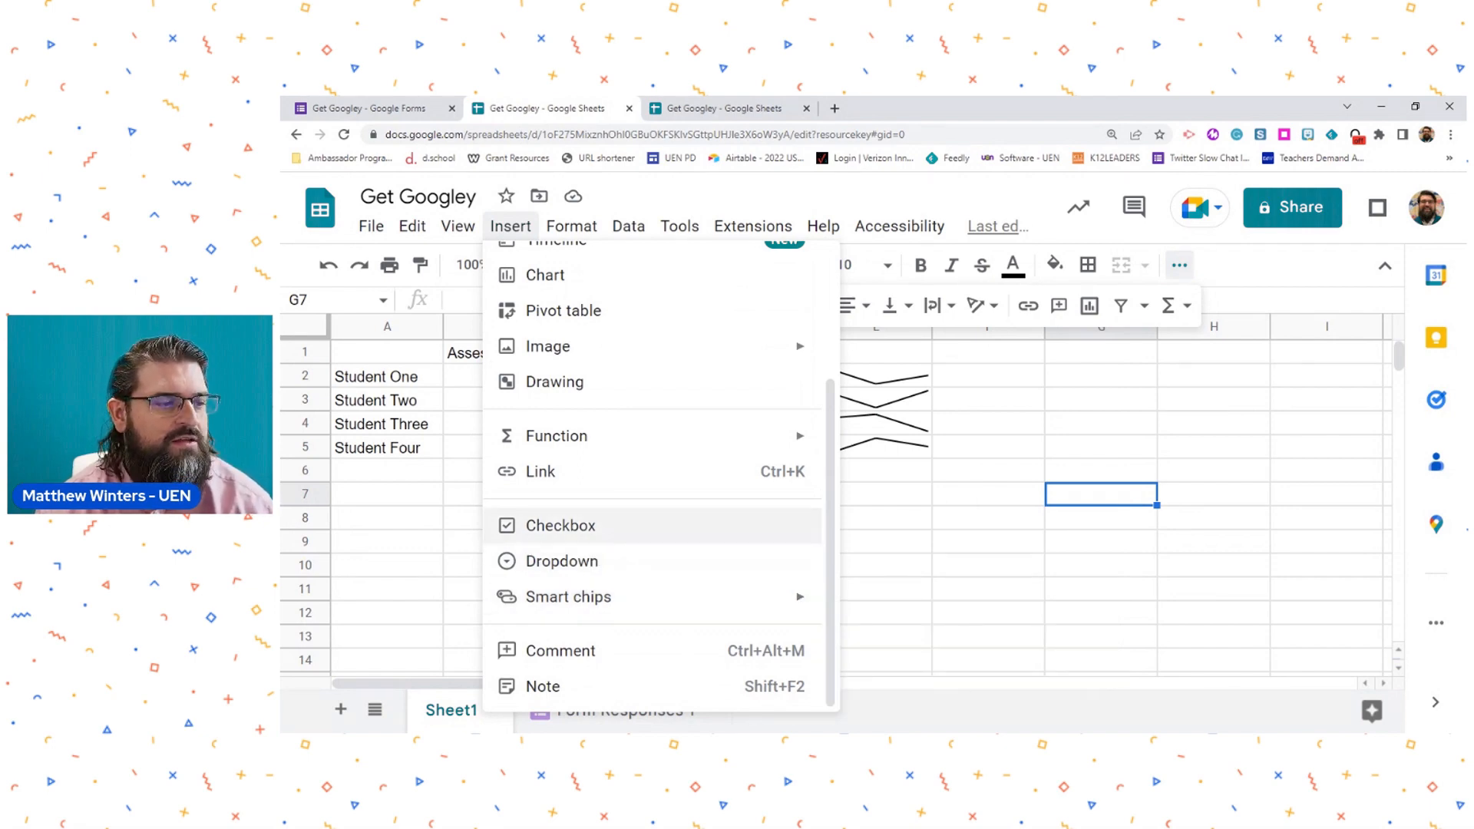
Step: Insert a checkbox in cell F2 and toggle it on and off, leaving it unchecked
{"action": "left_click", "coordinate": [993, 377]}
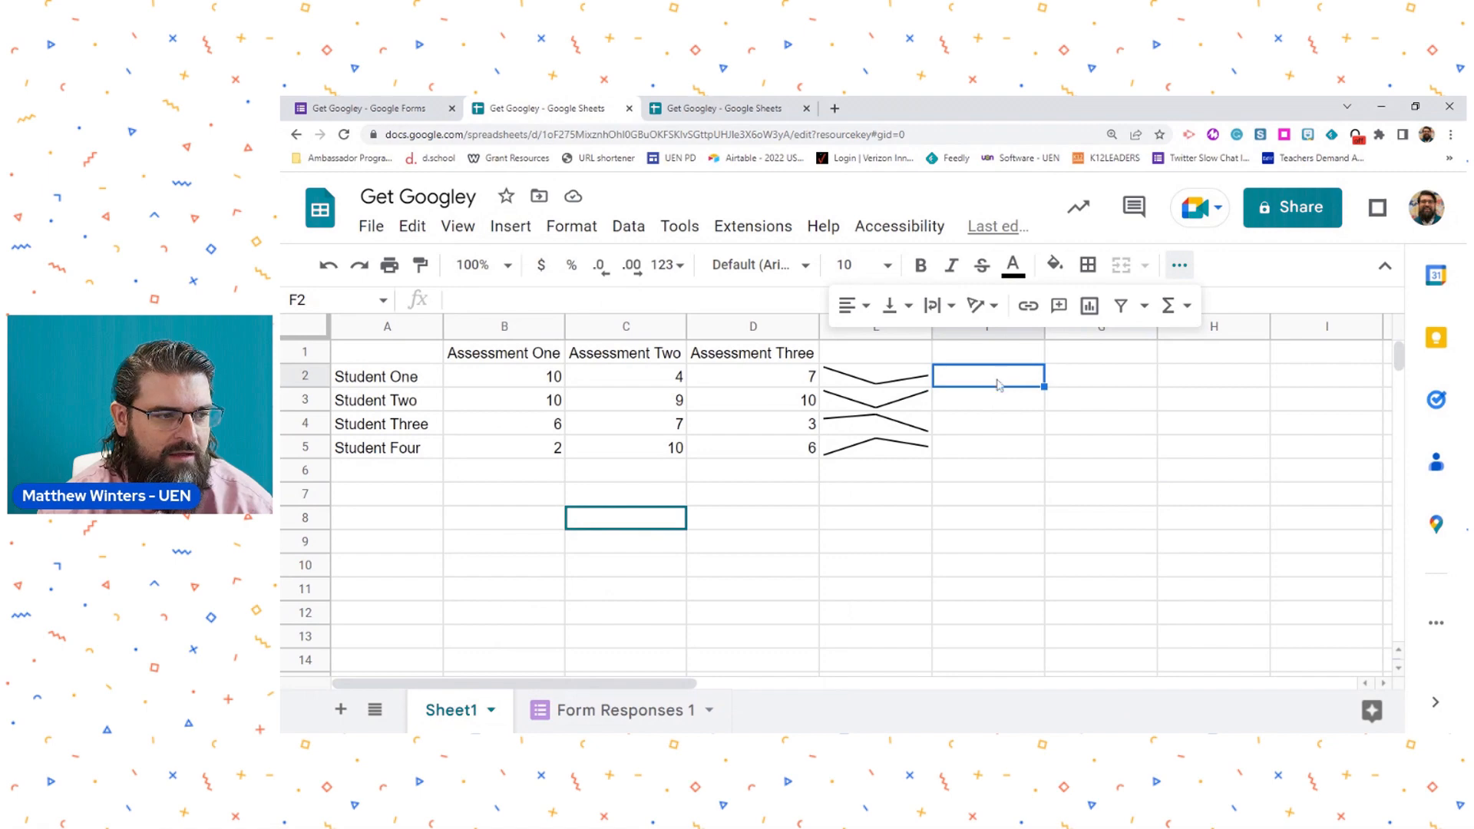
{"action": "left_click", "coordinate": [508, 226]}
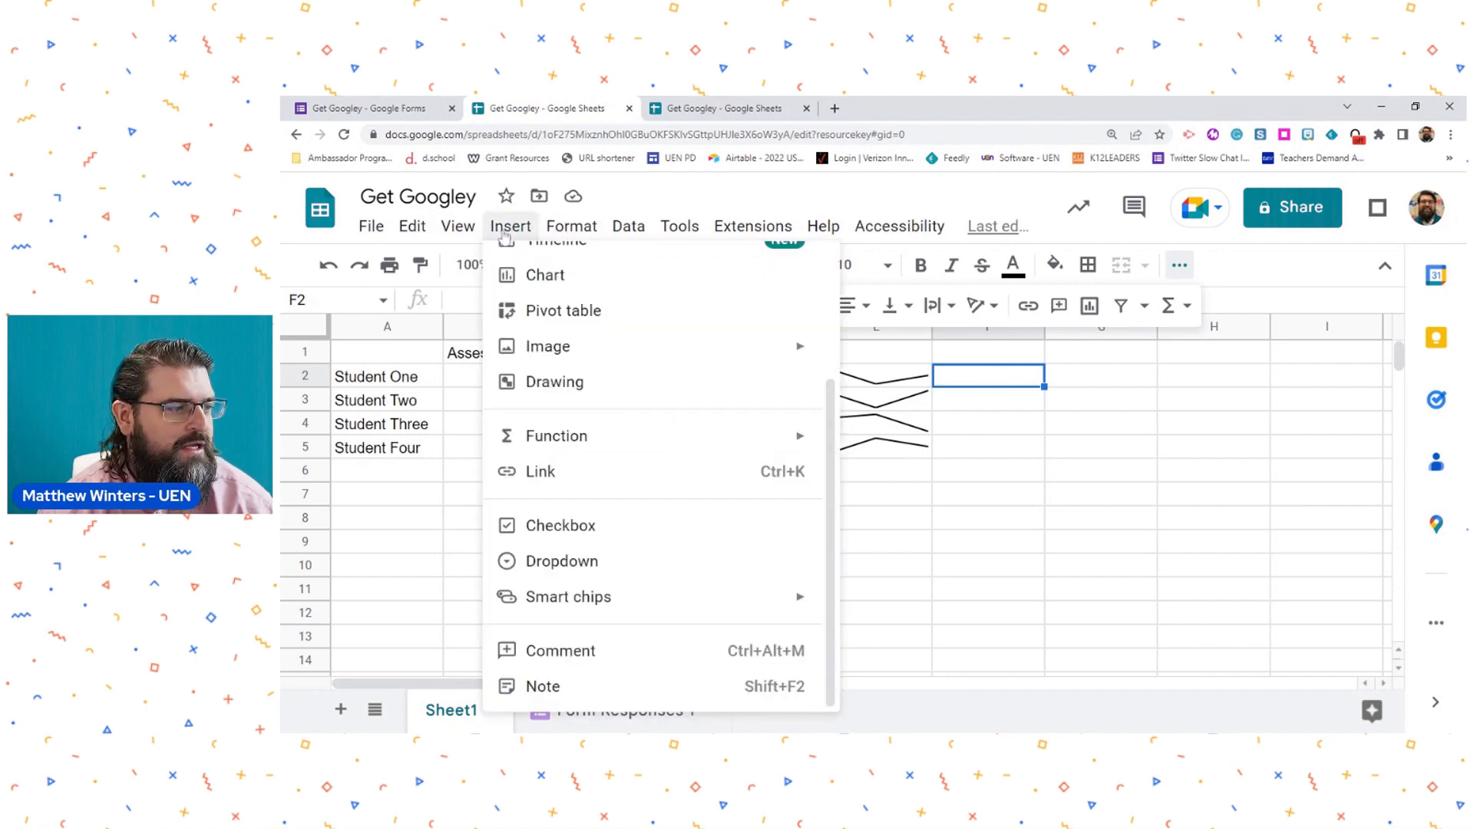
{"action": "left_click", "coordinate": [579, 526]}
{"action": "left_click", "coordinate": [989, 378]}
{"action": "left_click", "coordinate": [989, 378]}
{"action": "left_click", "coordinate": [991, 379]}
{"action": "left_click", "coordinate": [992, 385]}
{"action": "left_click", "coordinate": [992, 384]}
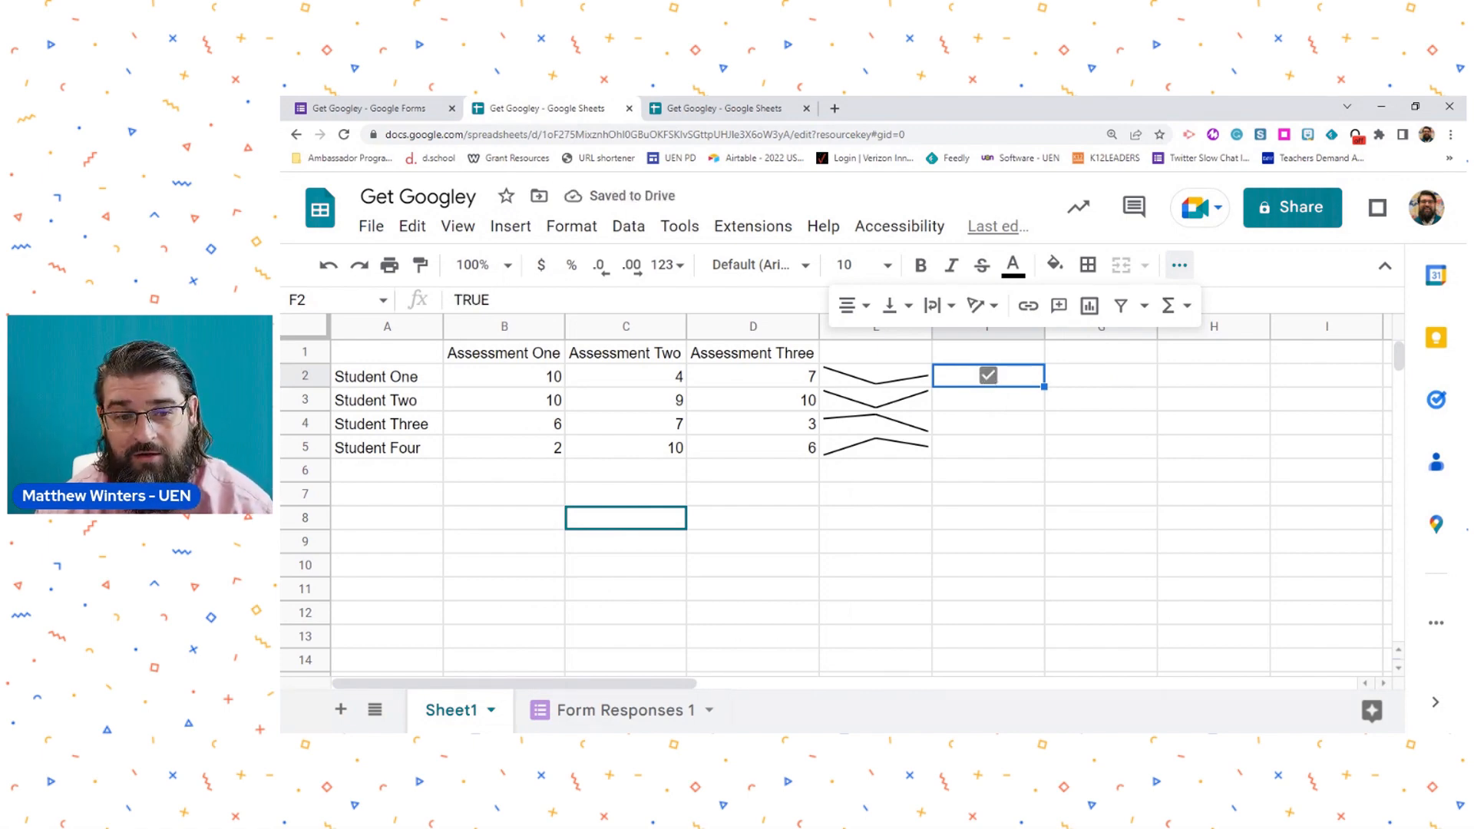
{"action": "left_click", "coordinate": [990, 377]}
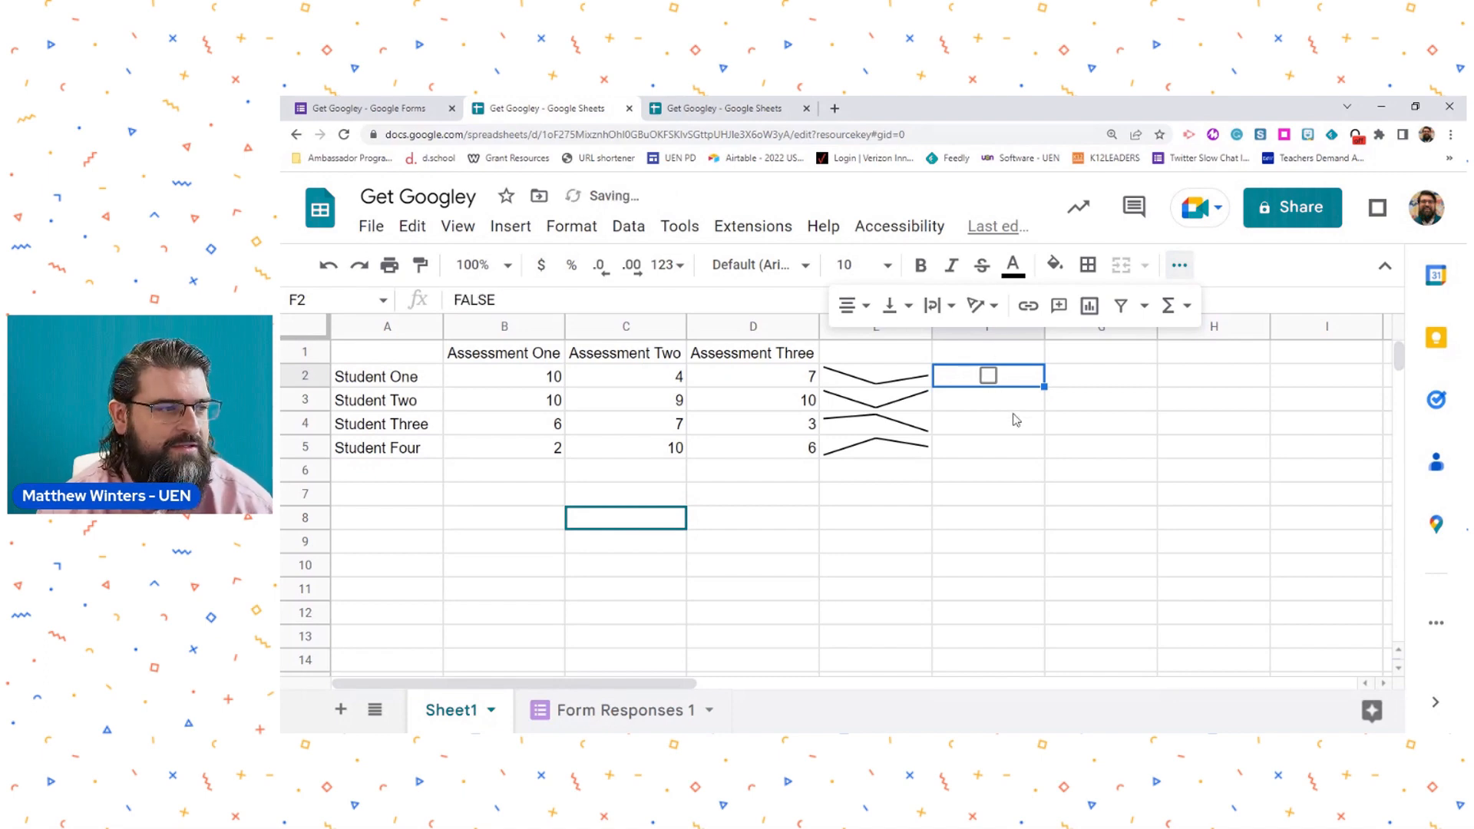
Step: Insert a dropdown in cell F3 with the default items Option 1 and Option 2, and preview its choices
{"action": "left_click", "coordinate": [1013, 407]}
{"action": "left_click", "coordinate": [510, 226]}
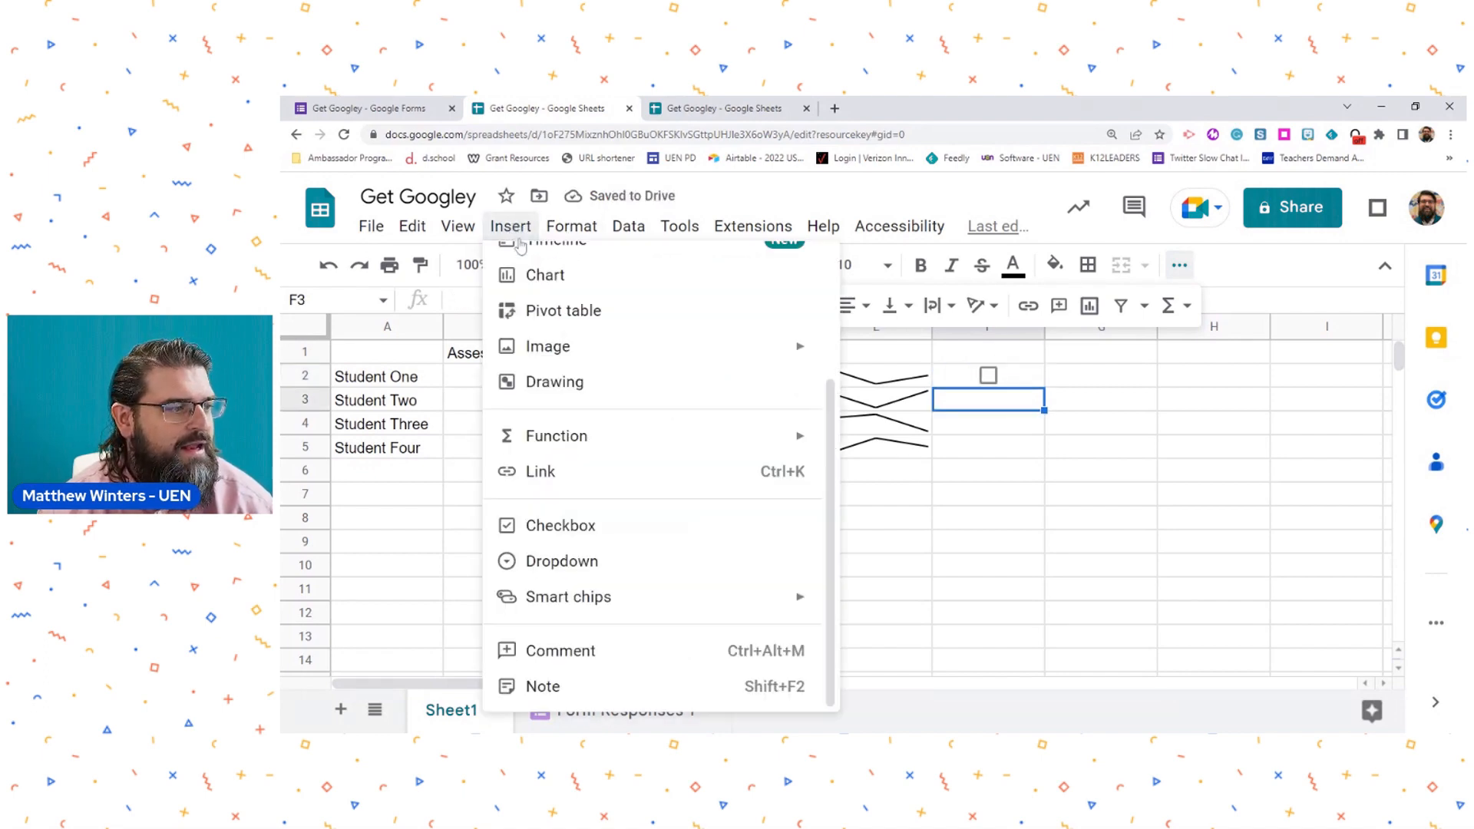
{"action": "left_click", "coordinate": [569, 566]}
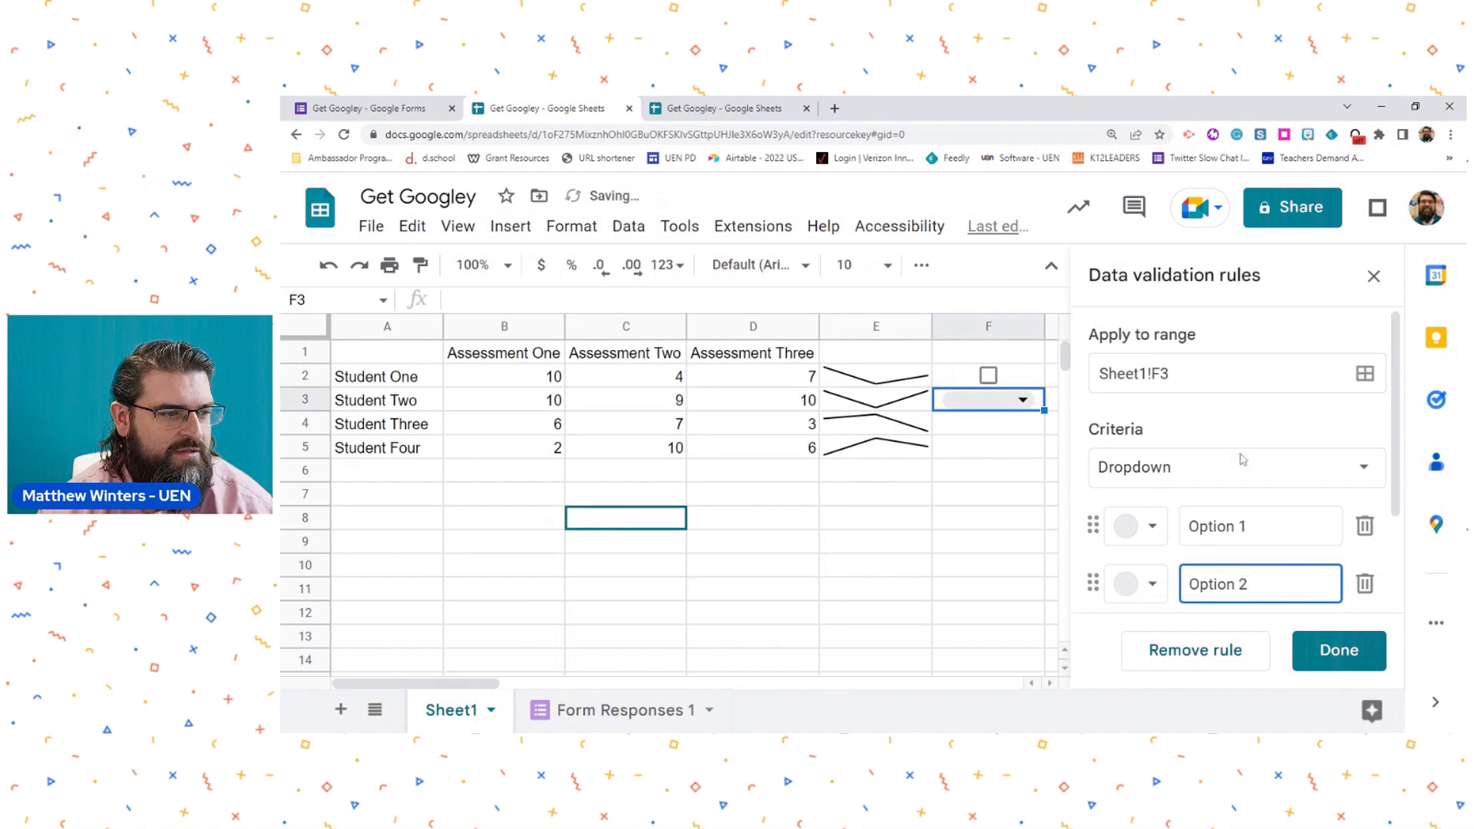
{"action": "scroll", "coordinate": [1246, 470], "scroll_direction": "down", "scroll_amount": 2}
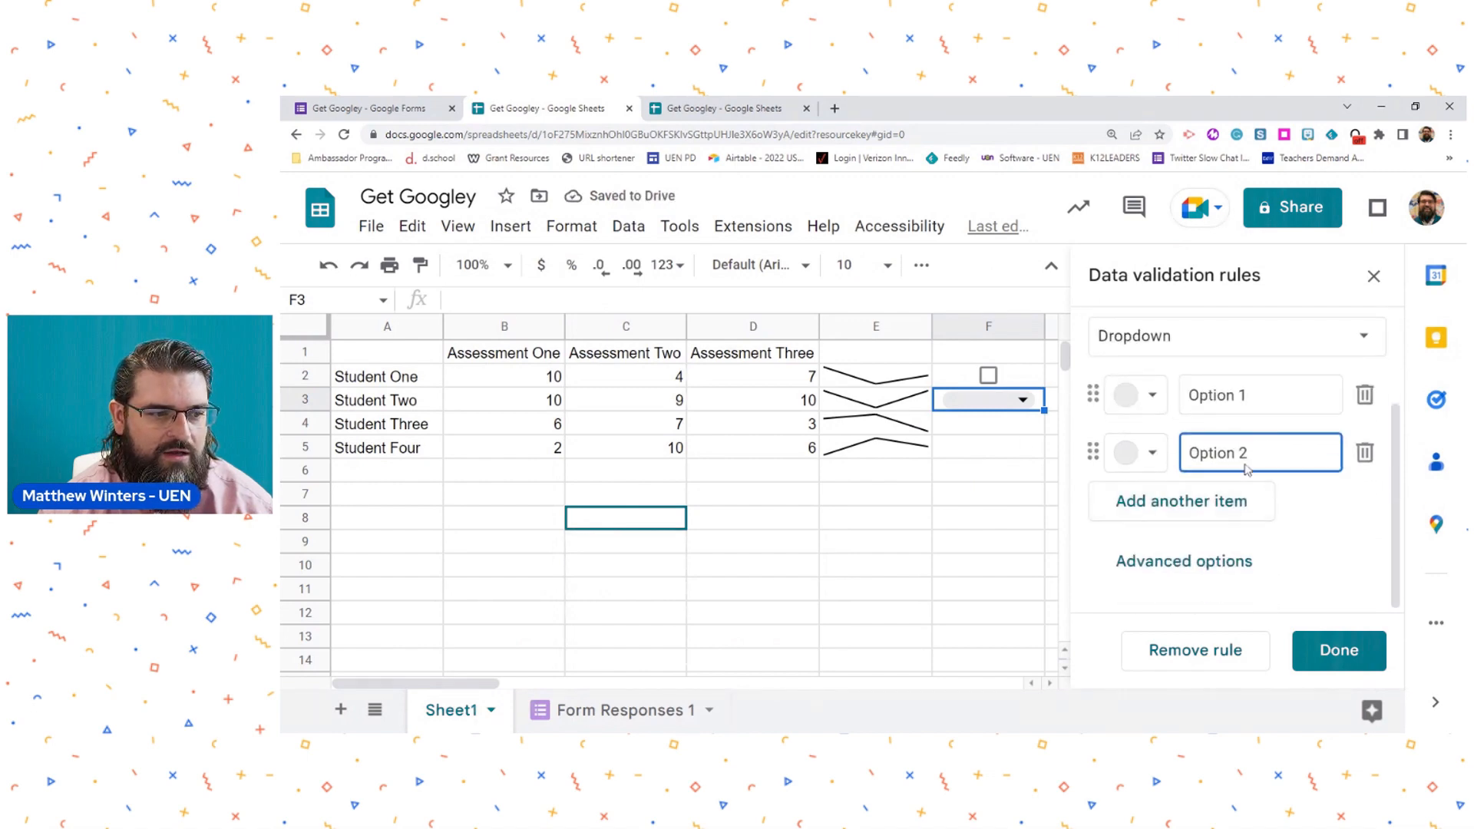
{"action": "left_click", "coordinate": [1022, 400]}
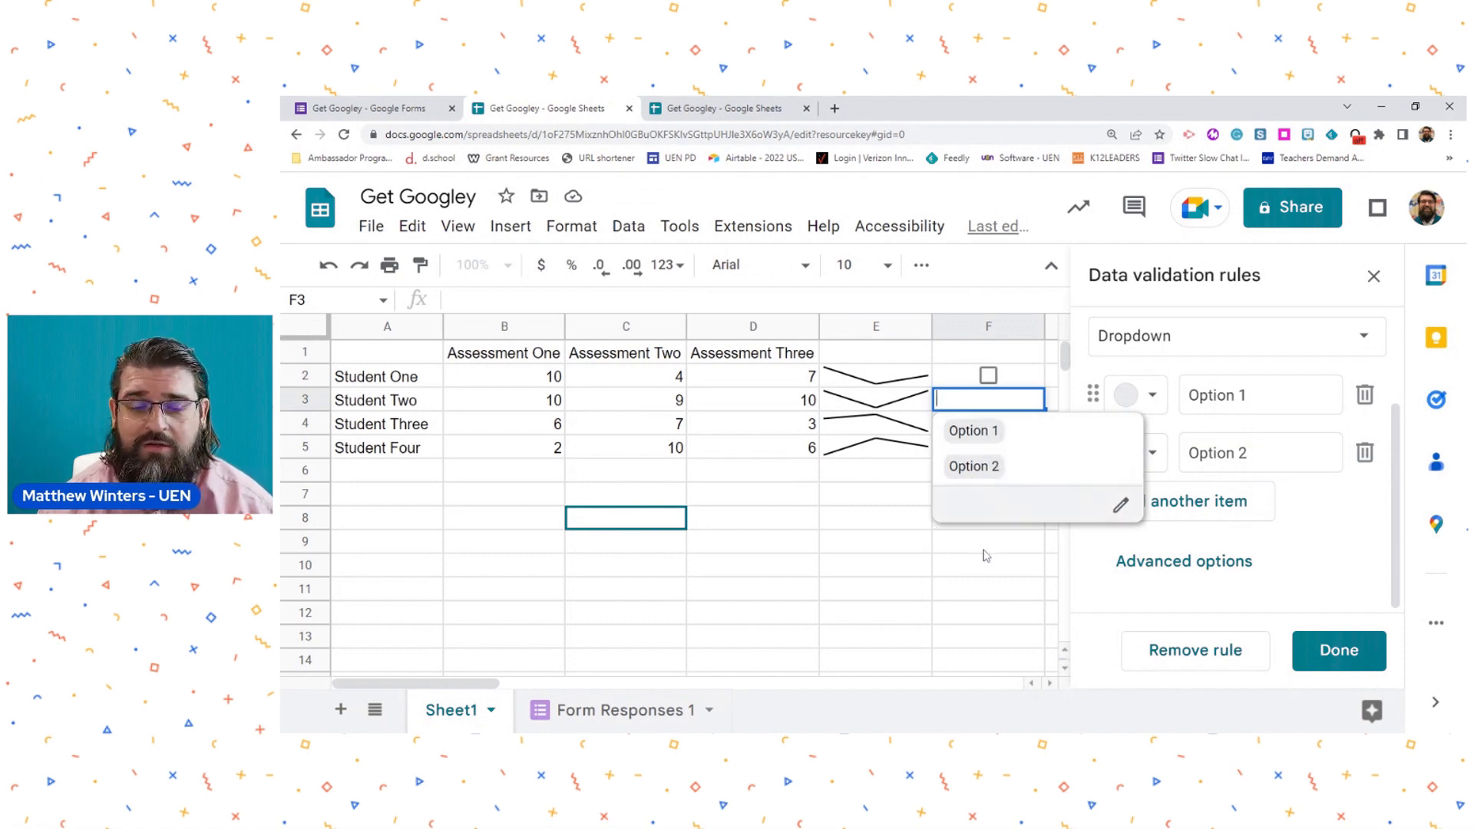
{"action": "left_click", "coordinate": [987, 551]}
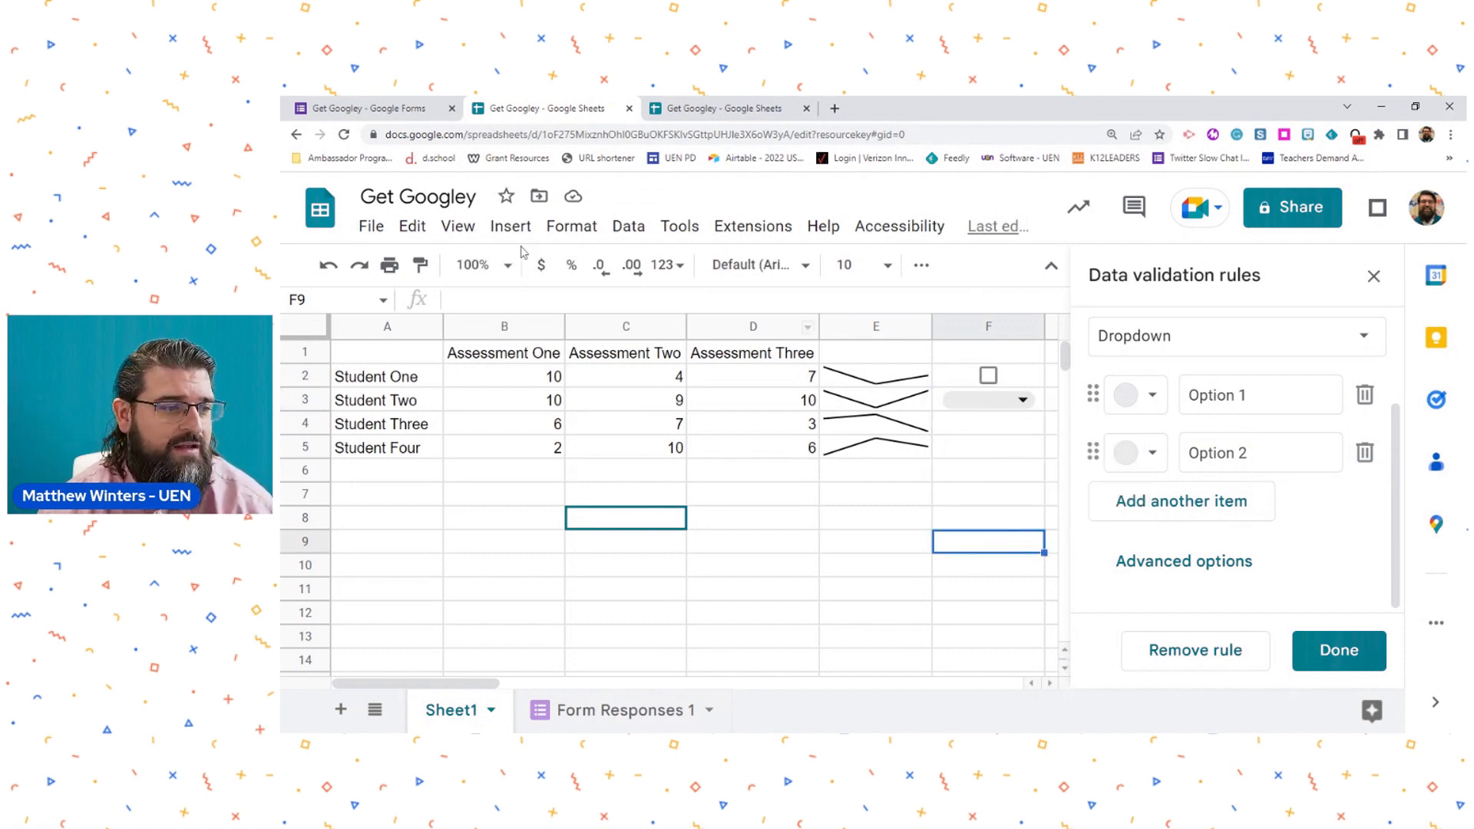
Step: Insert a people smart chip in cell F4 for the matching contact and dismiss the offer to share the document
{"action": "left_click", "coordinate": [1013, 431]}
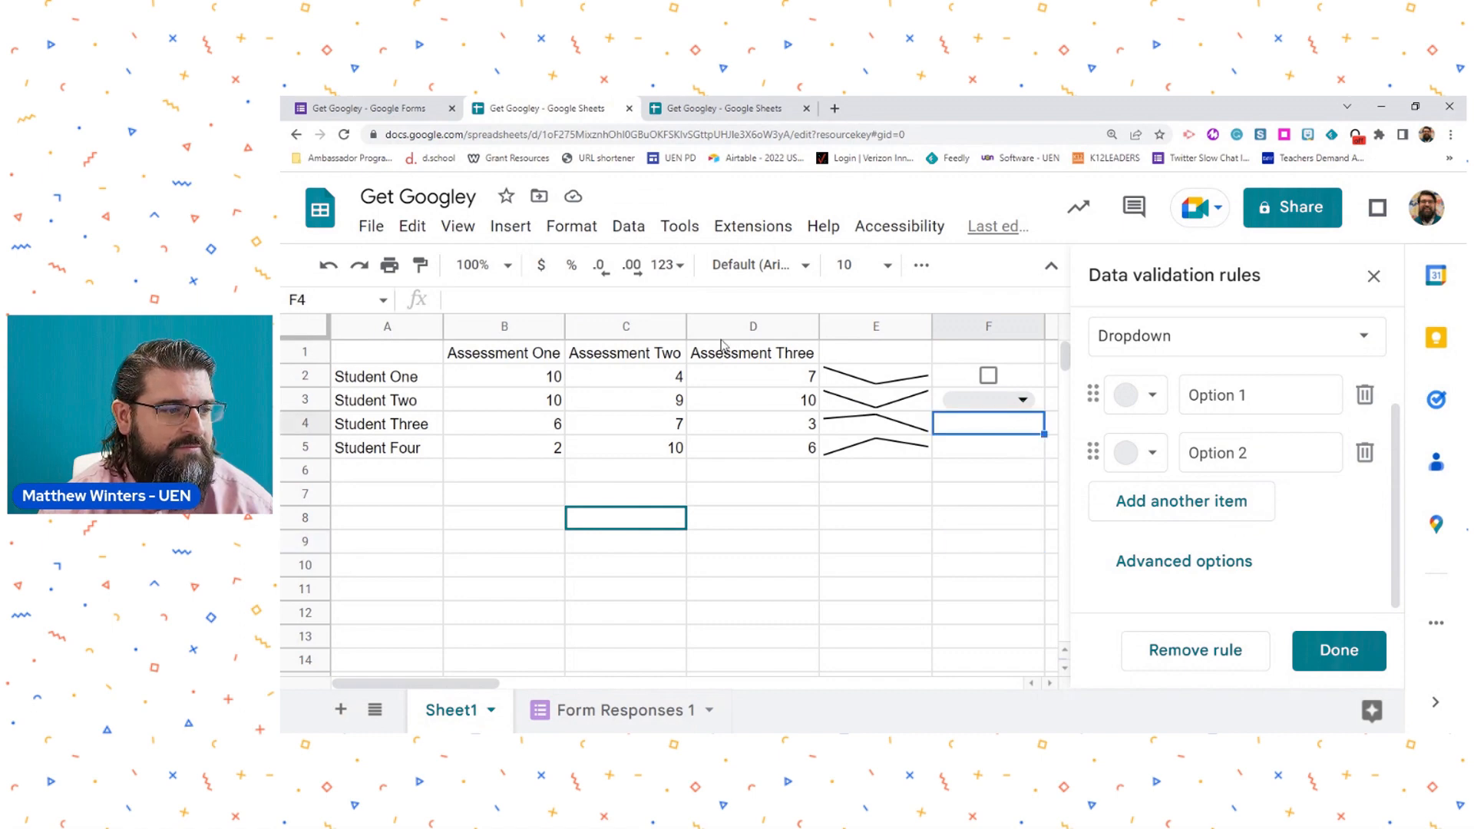
{"action": "left_click", "coordinate": [510, 225]}
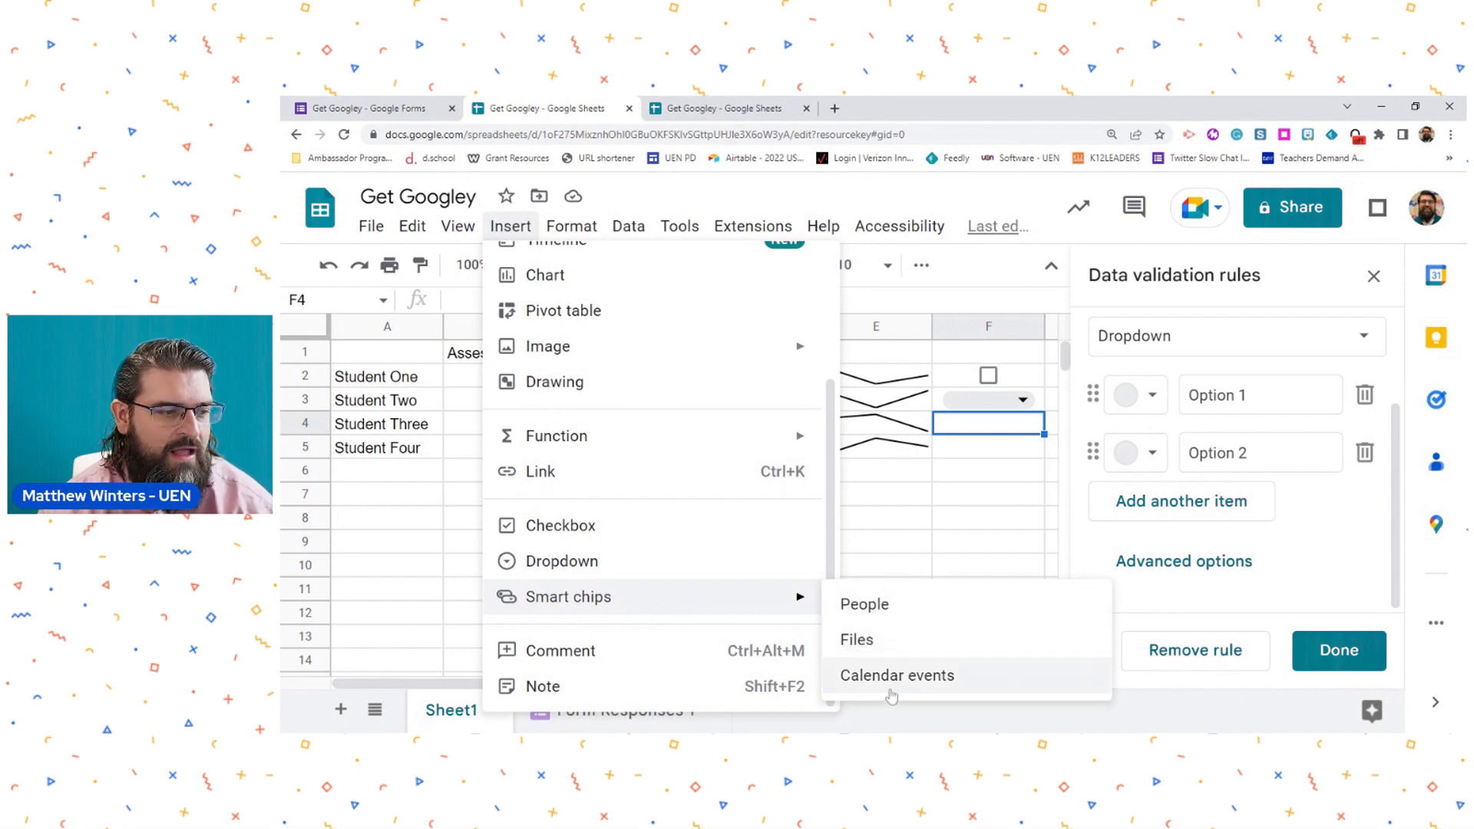
{"action": "left_click", "coordinate": [869, 607]}
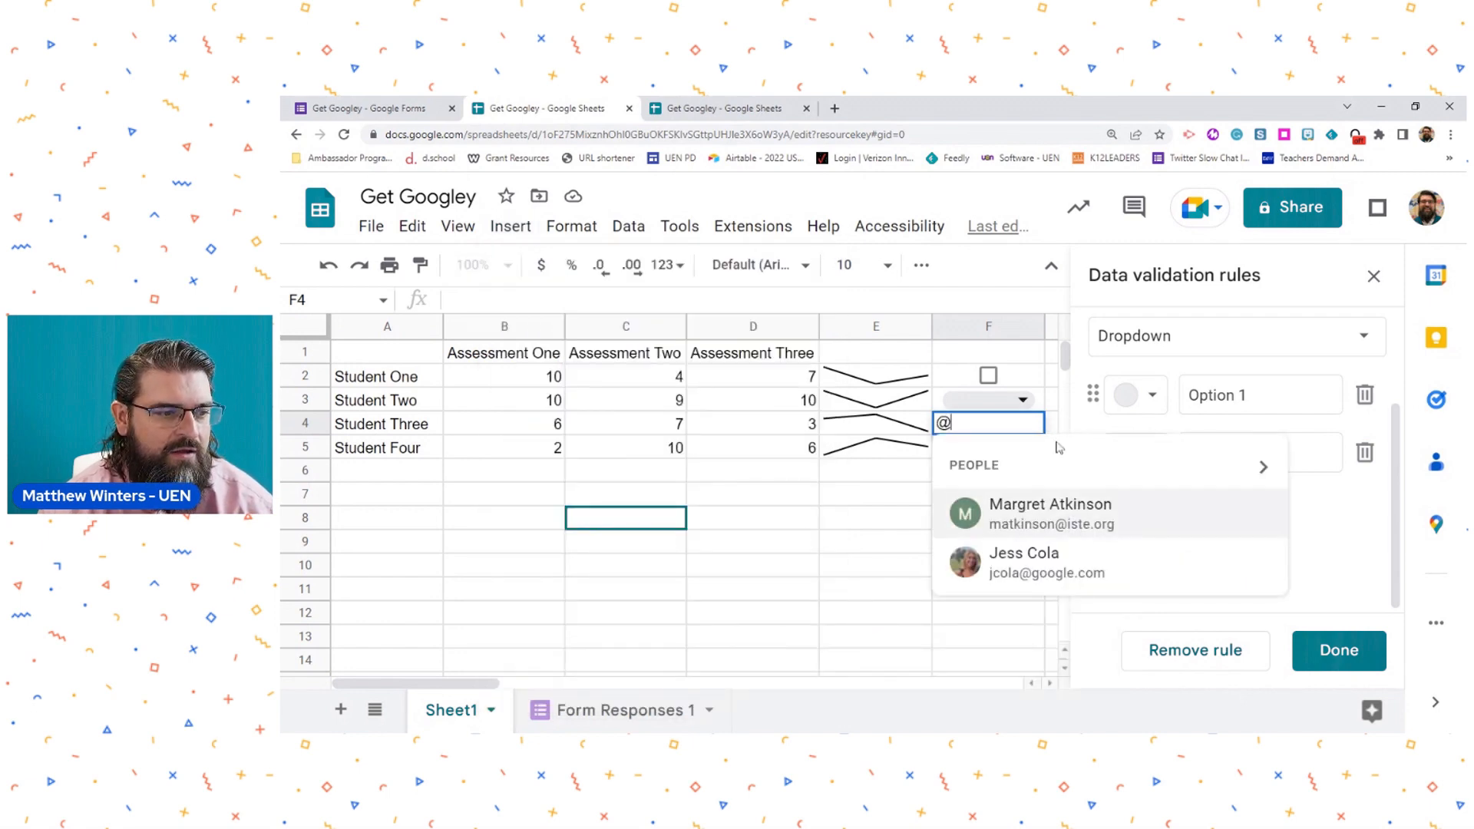
{"action": "type", "text": "matt"}
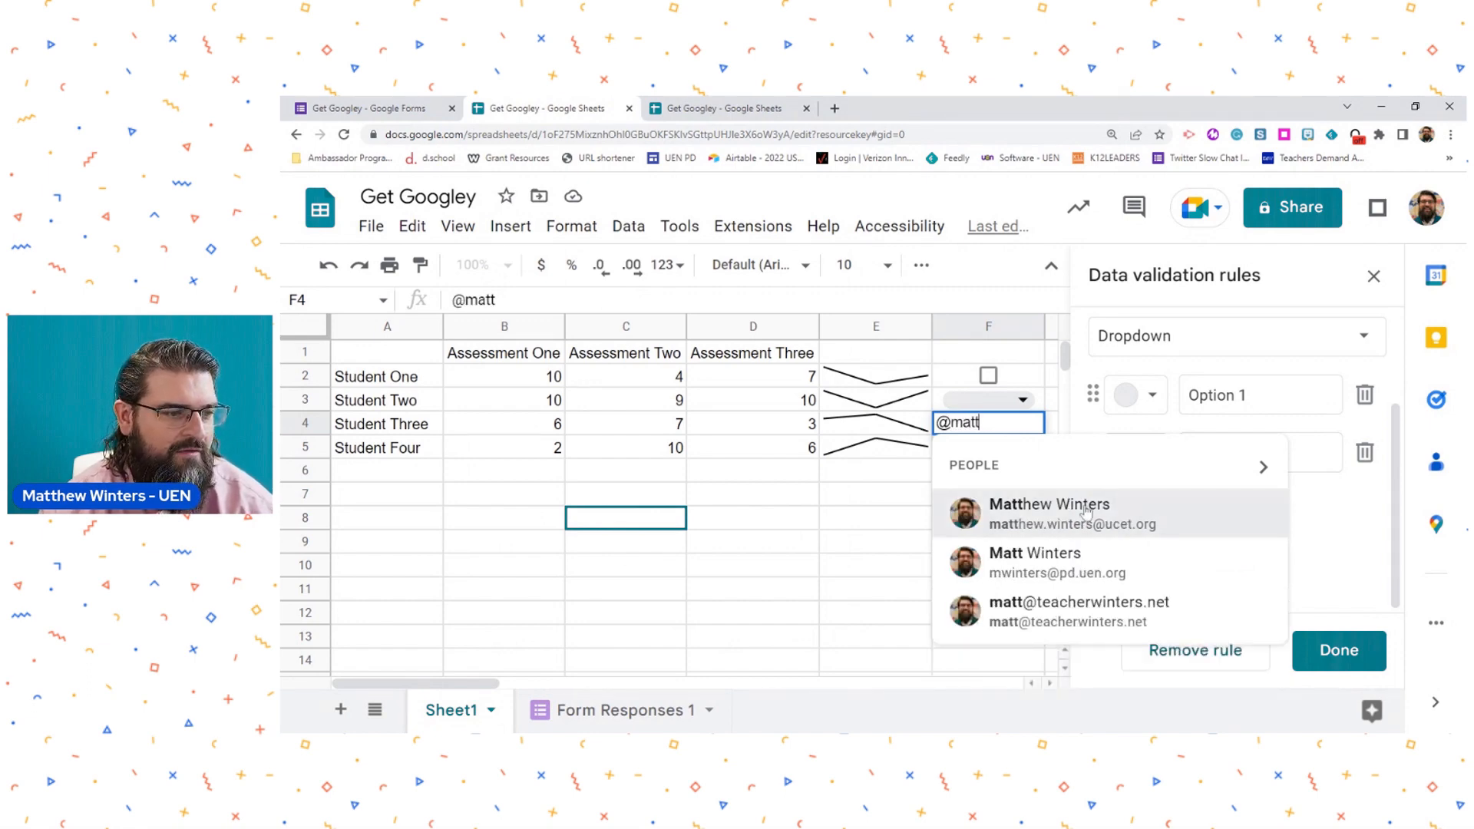
{"action": "left_click", "coordinate": [1085, 512]}
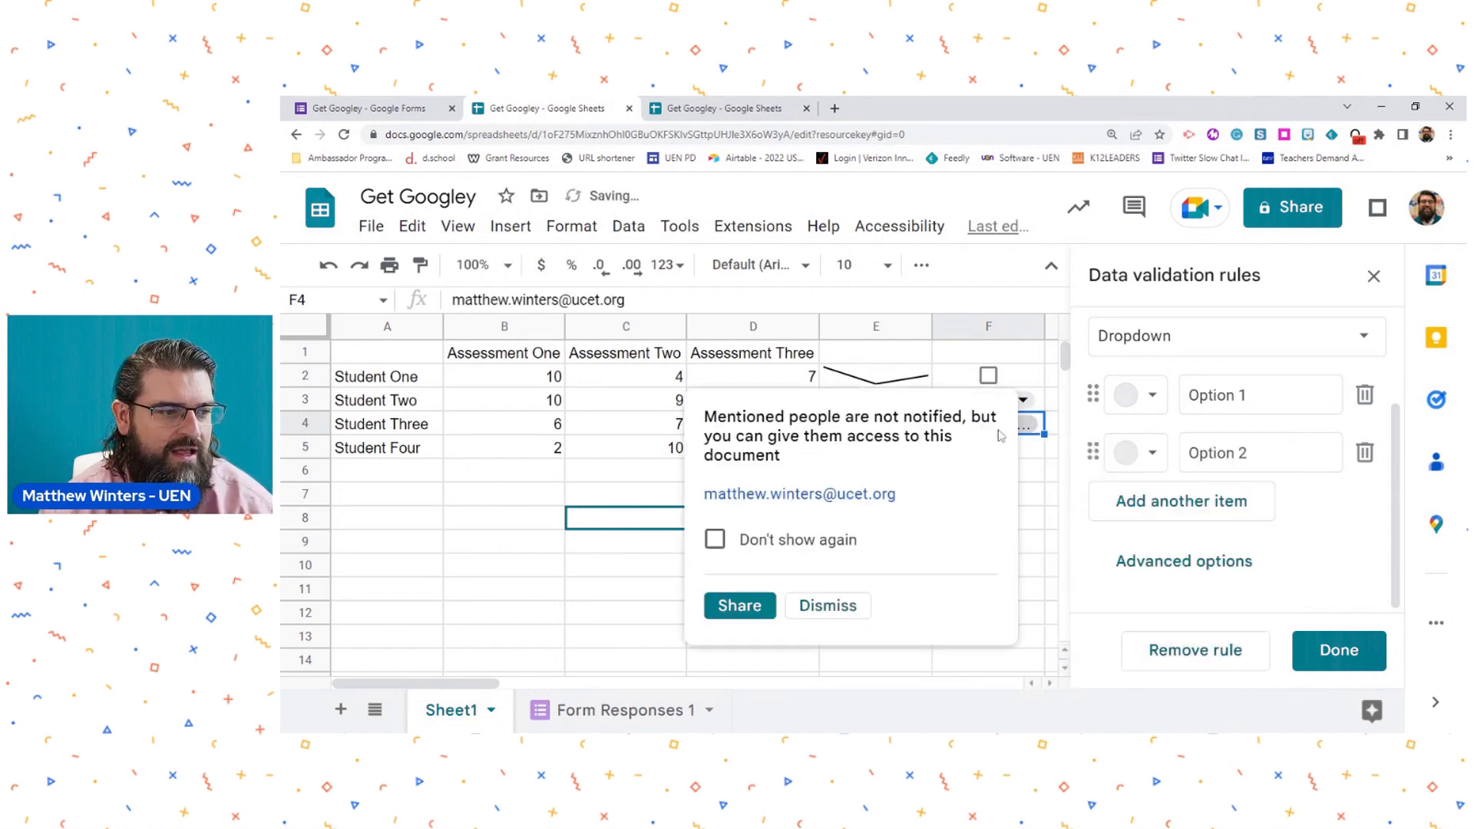
{"action": "left_click", "coordinate": [1037, 527]}
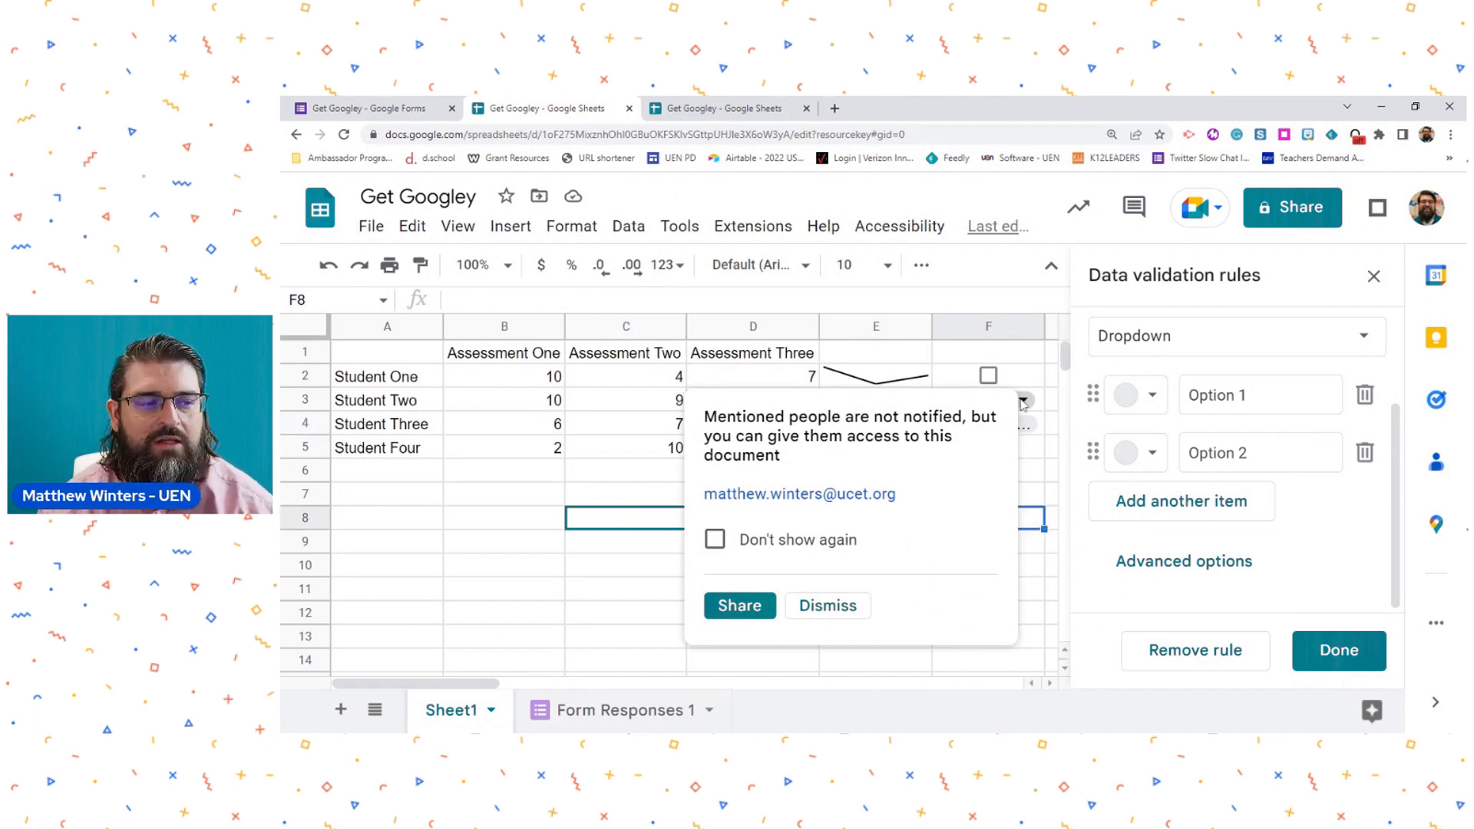
{"action": "left_click", "coordinate": [846, 608]}
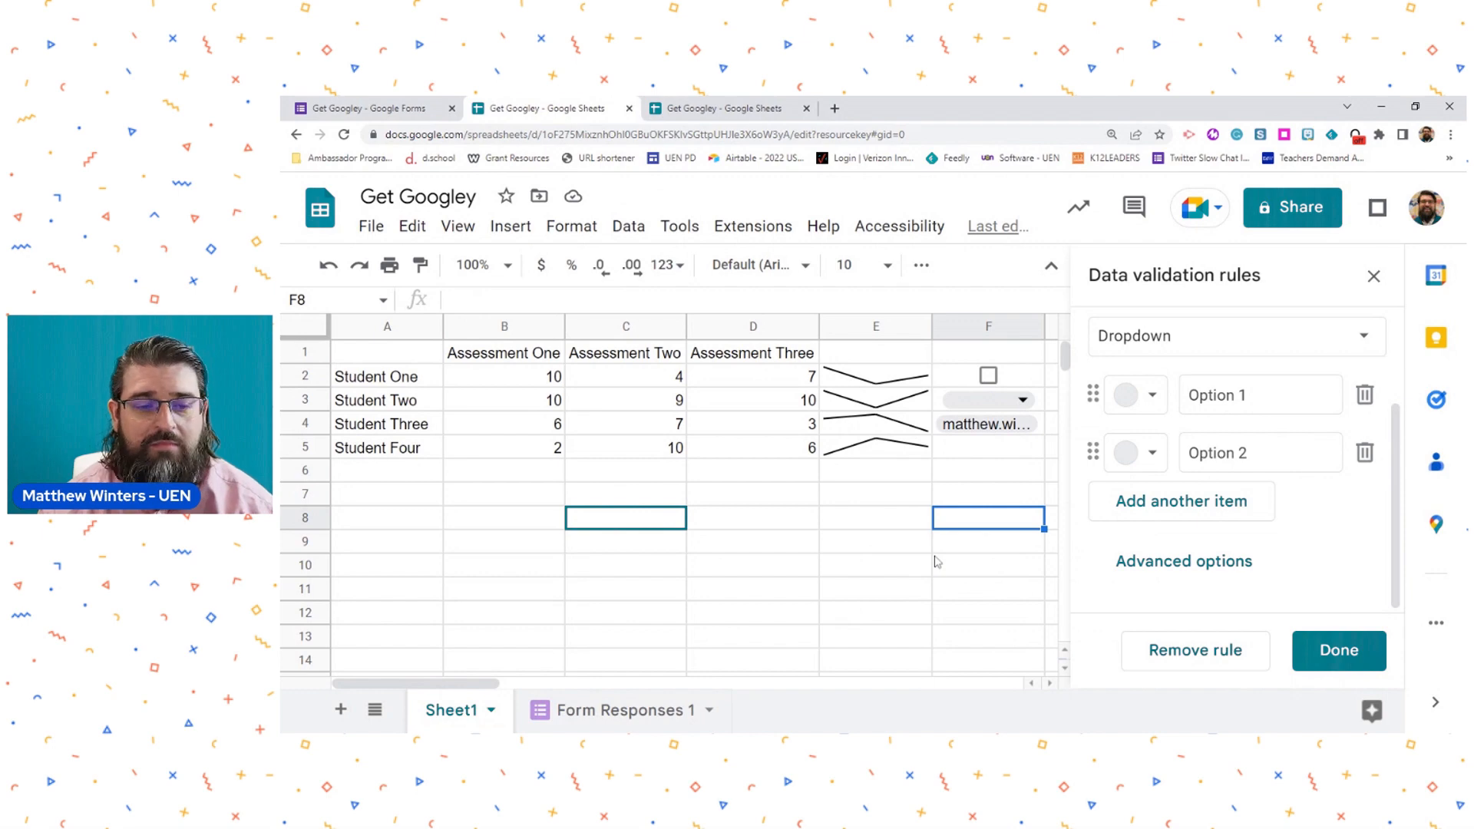